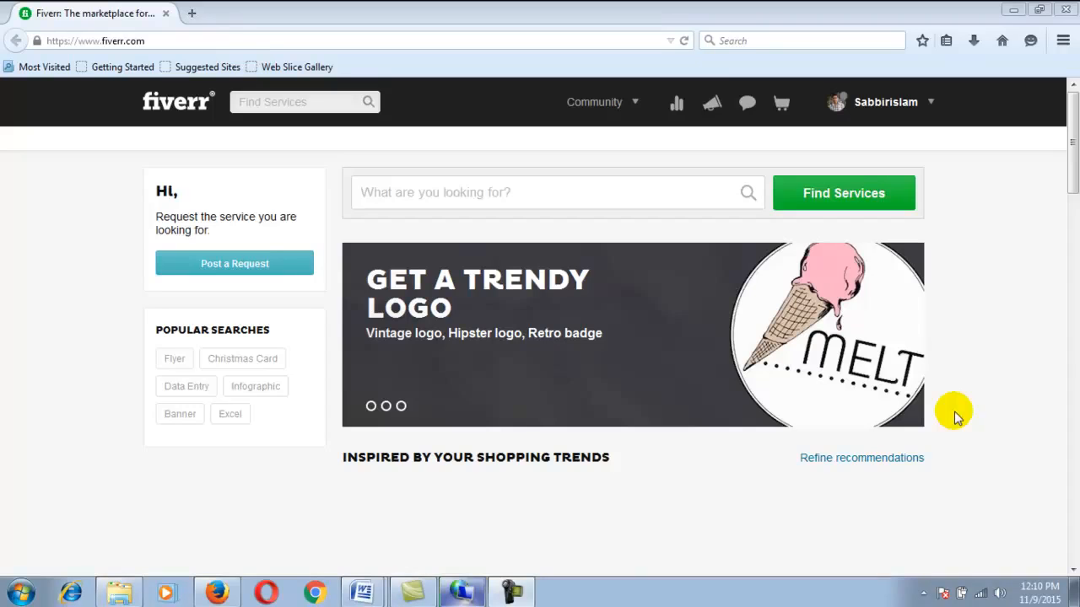
pyautogui.moveTo(162, 41); pyautogui.dragTo(51, 41)
pyautogui.click(978, 348)
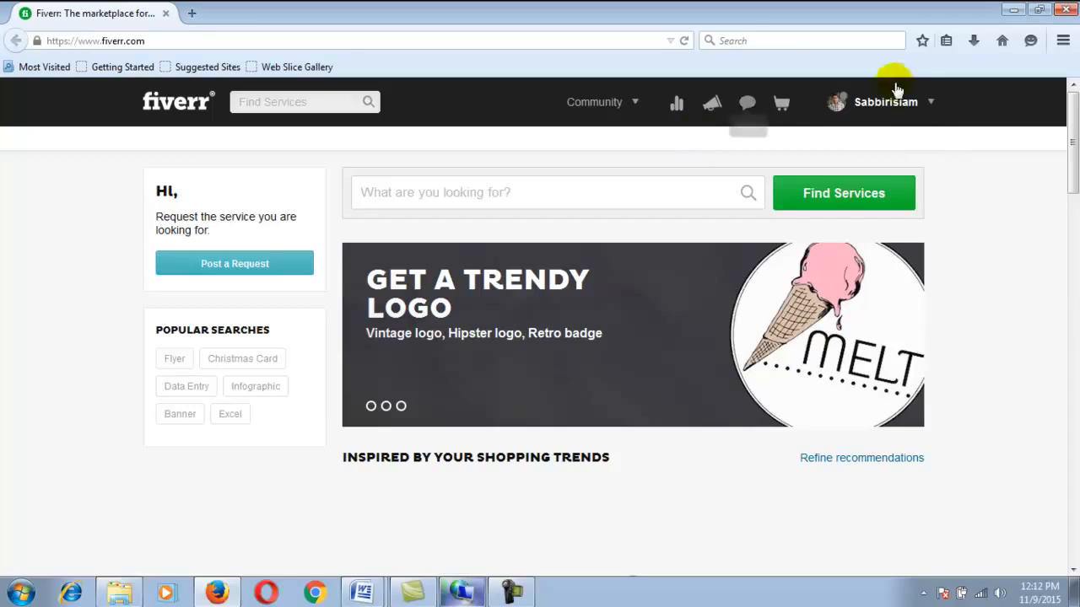
pyautogui.moveTo(877, 108)
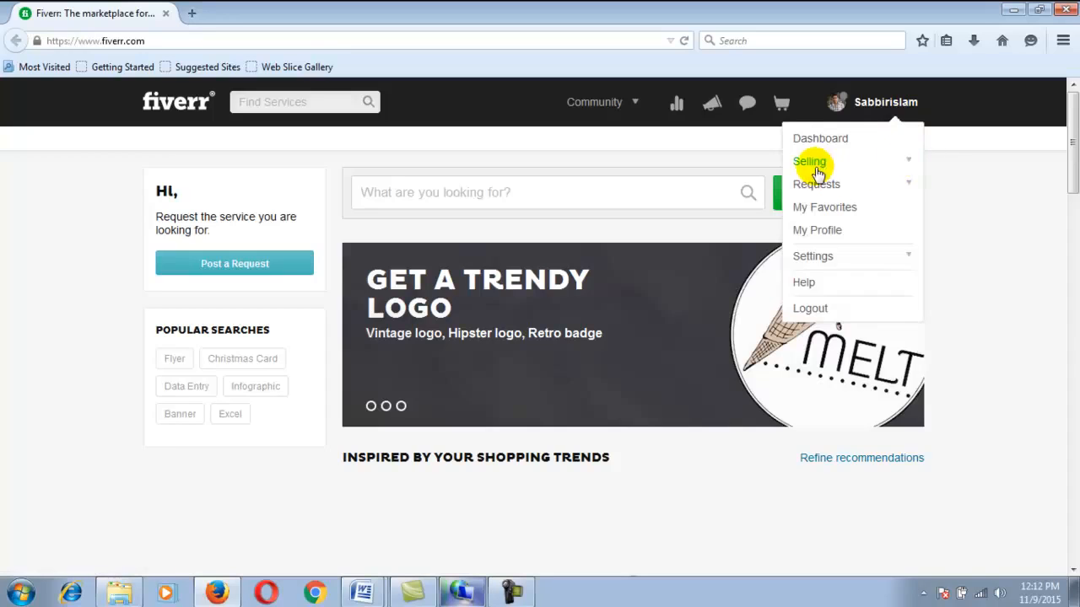
pyautogui.doubleClick(811, 161)
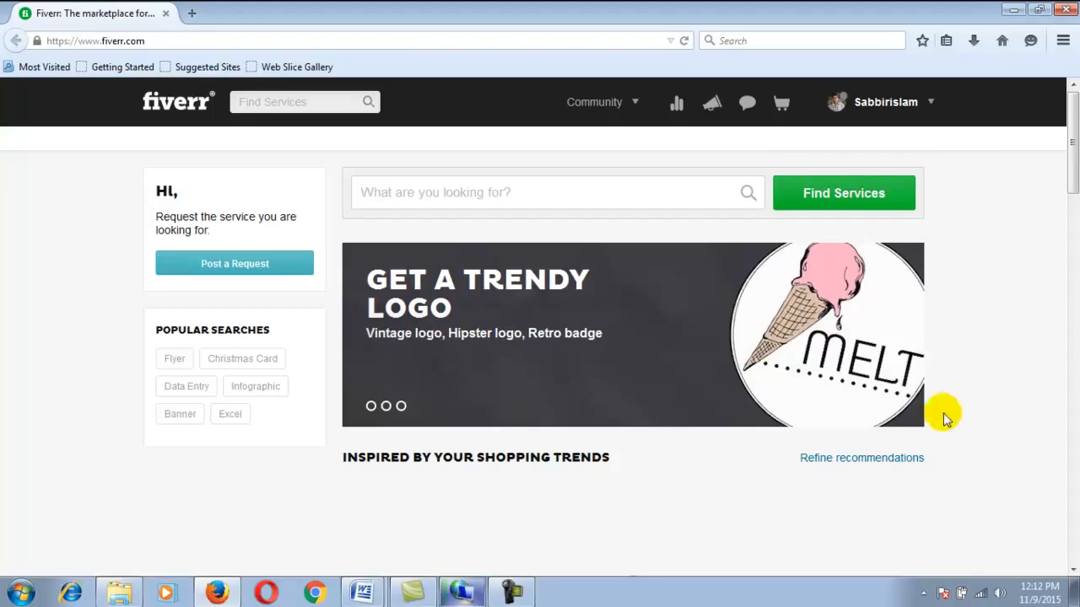
# Reload the Fiverr home page
pyautogui.rightClick(1000, 226)
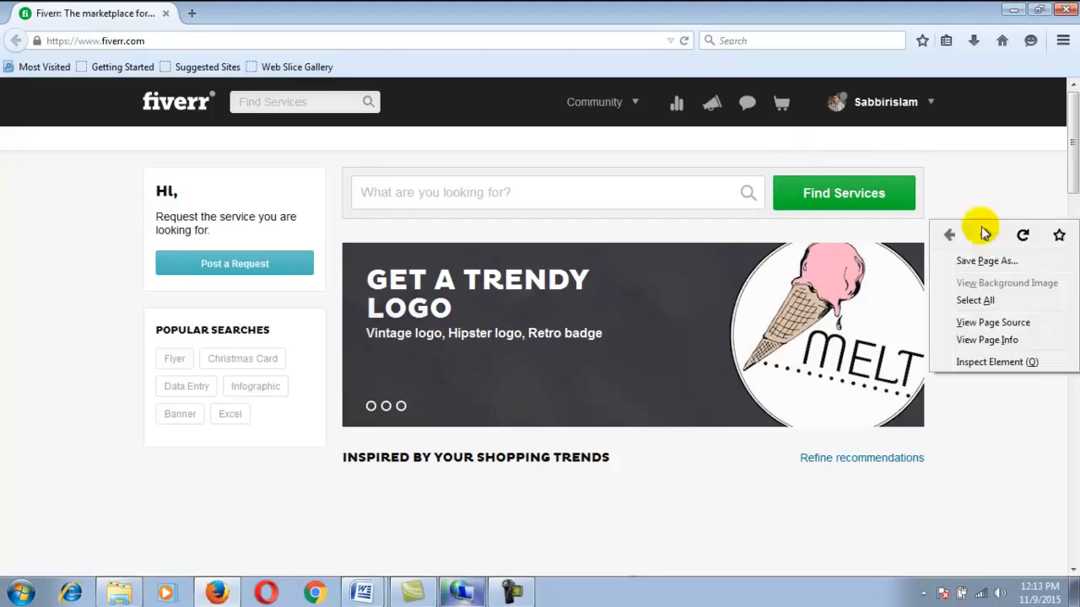
pyautogui.click(1023, 235)
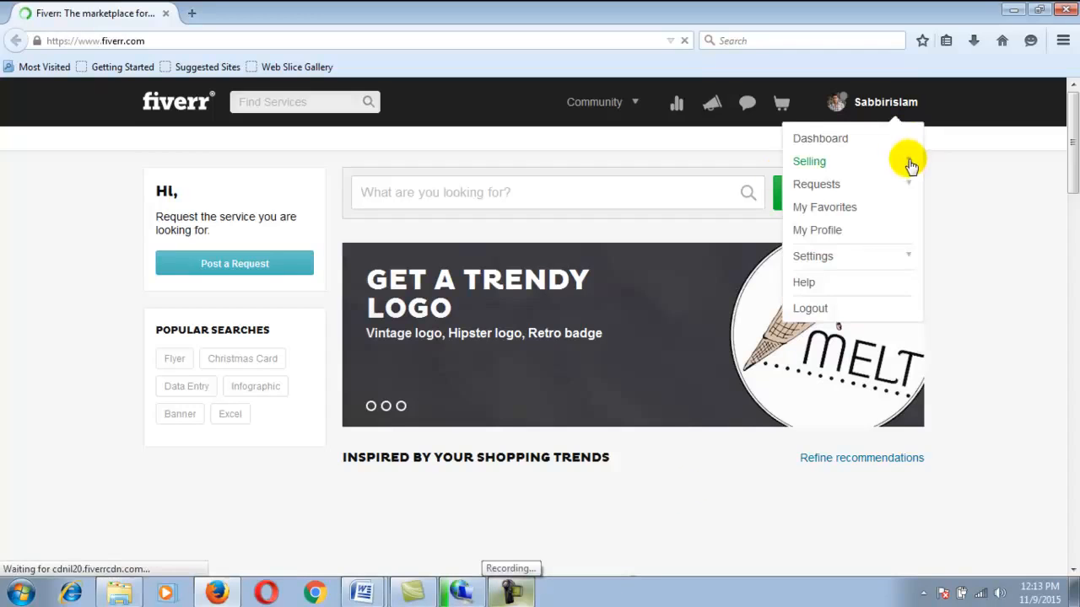
pyautogui.click(511, 593)
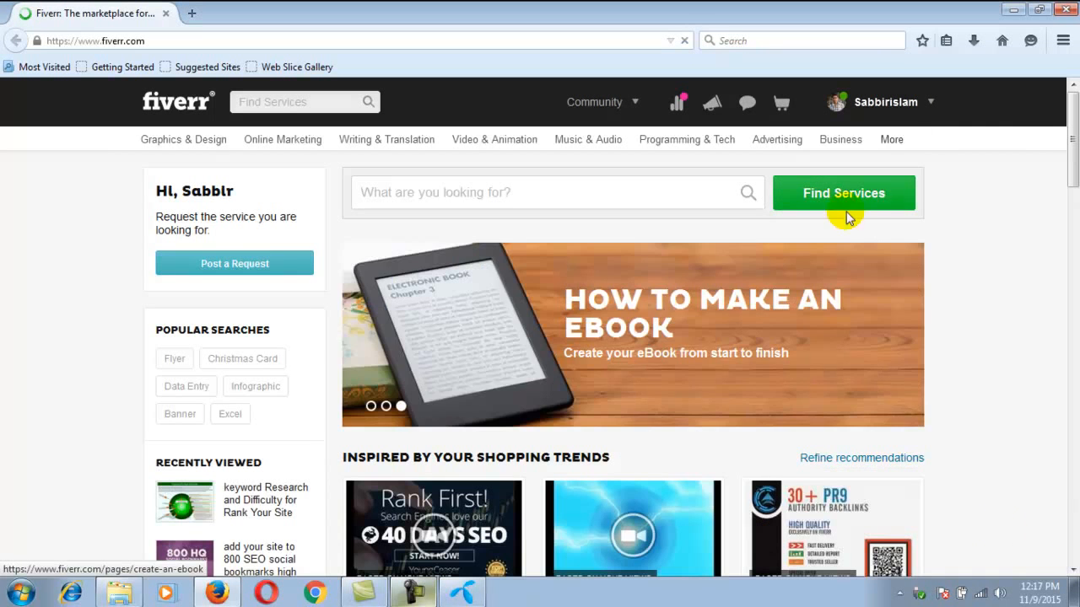
# Open the My Gigs page and review the impressions, clicks, views, orders and cancellations of the active gigs
pyautogui.moveTo(887, 118)
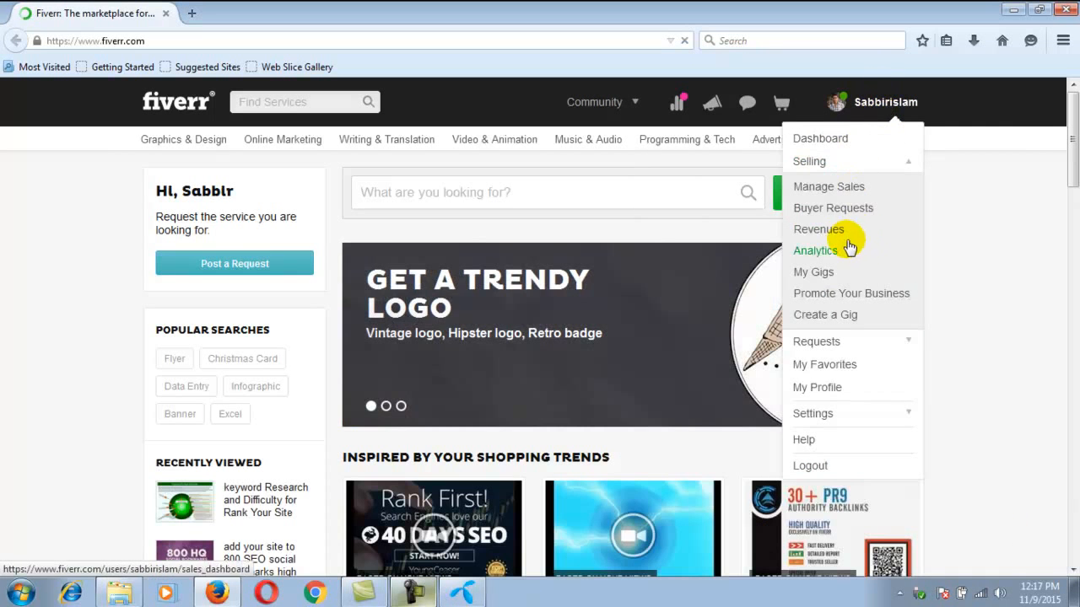
pyautogui.click(820, 278)
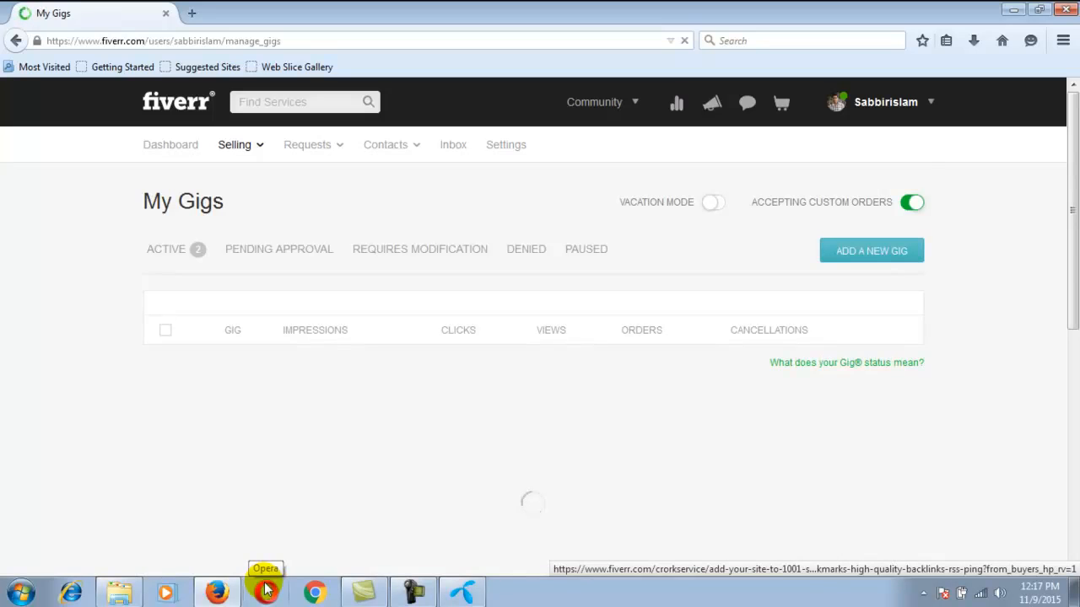
pyautogui.scroll(-2, 82, 394)
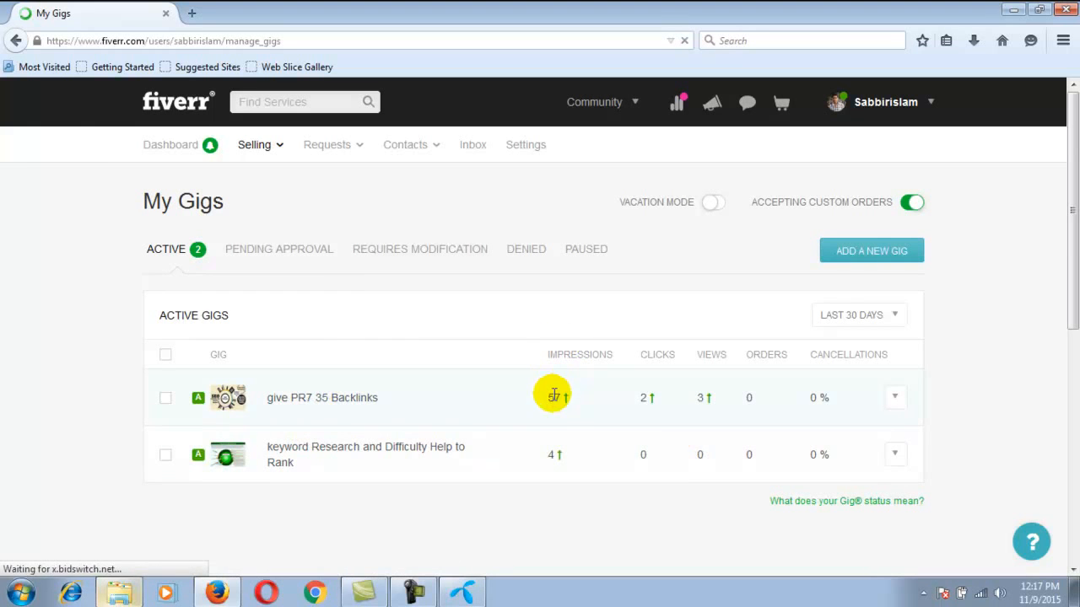
pyautogui.moveTo(567, 356)
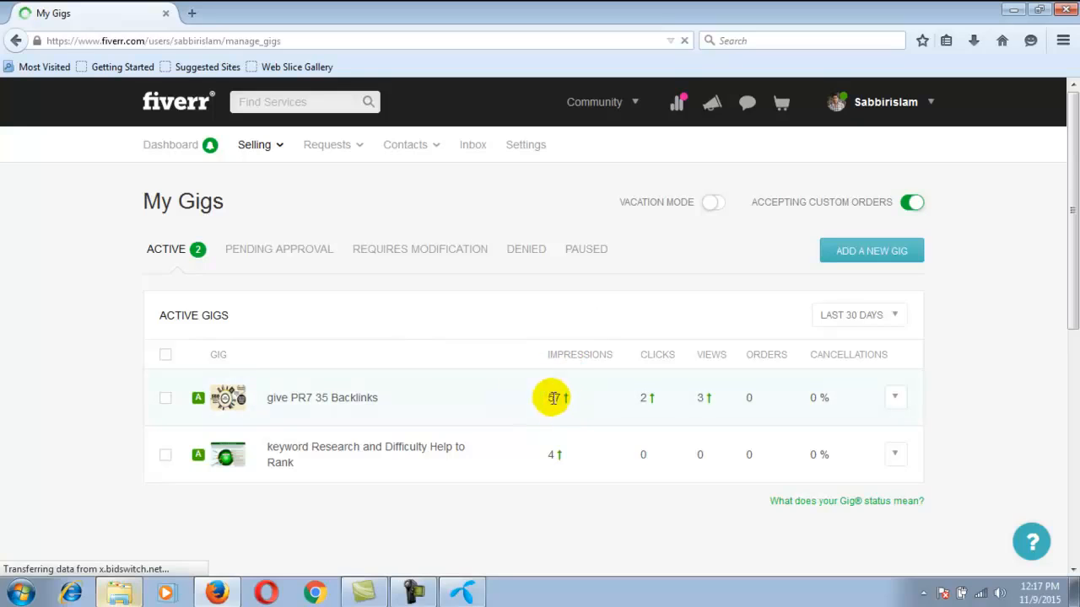
pyautogui.moveTo(665, 359)
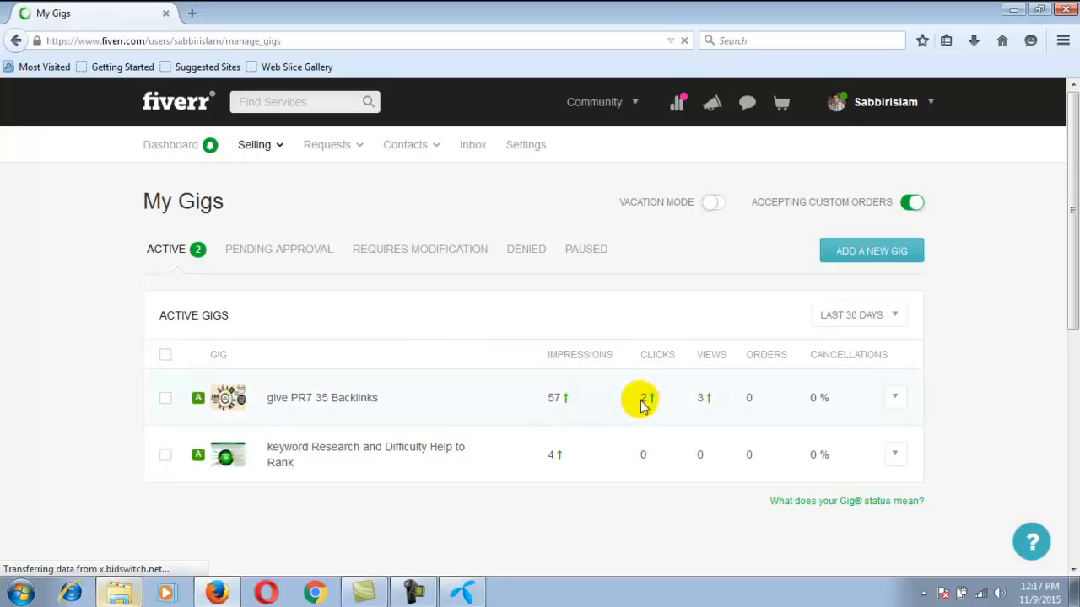
pyautogui.moveTo(712, 357)
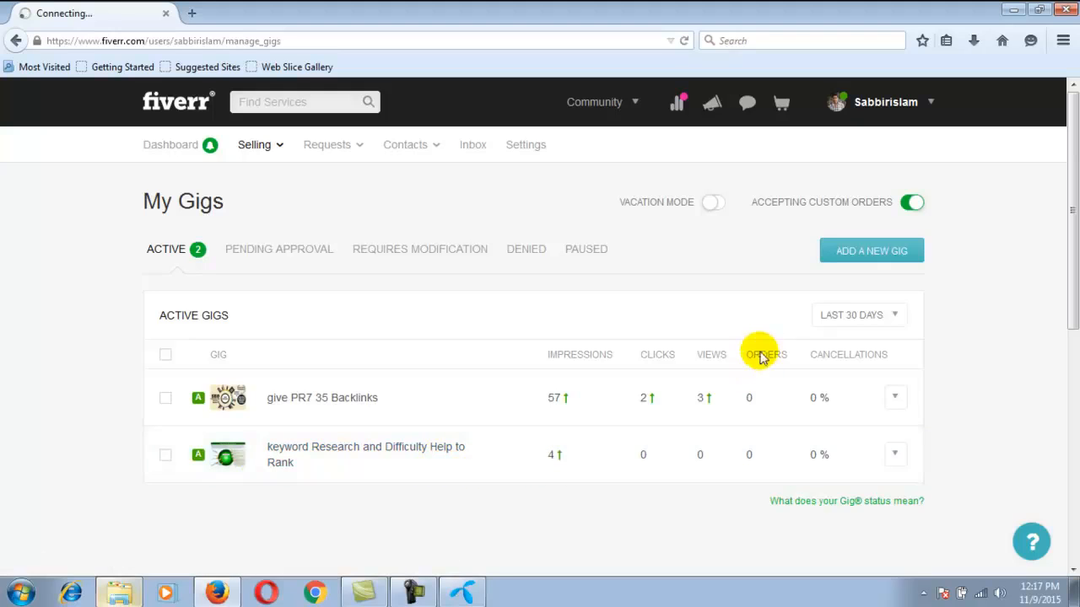
pyautogui.moveTo(749, 401)
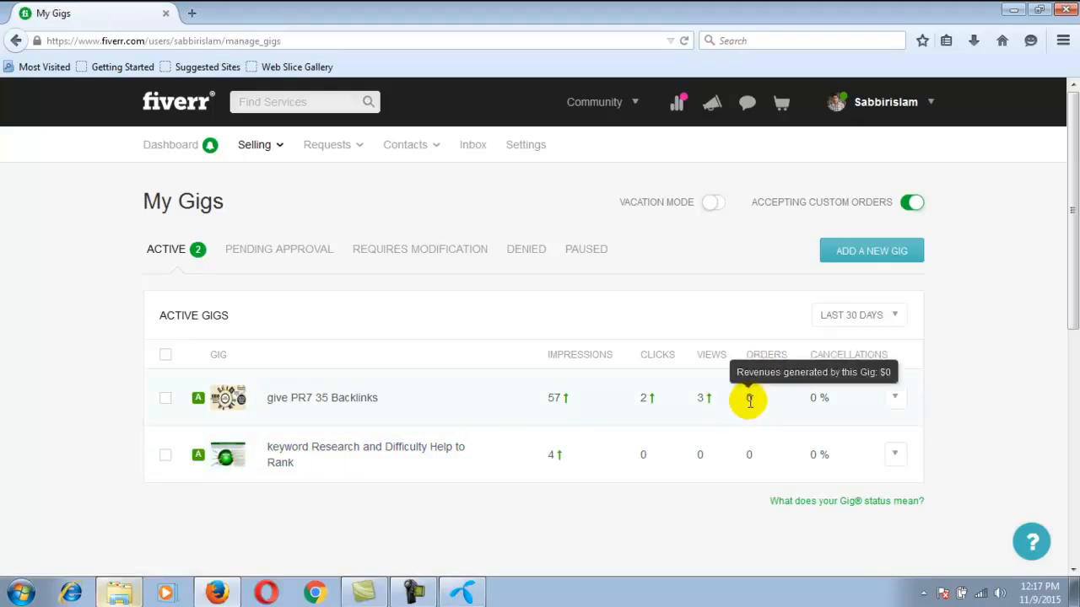
pyautogui.moveTo(751, 455)
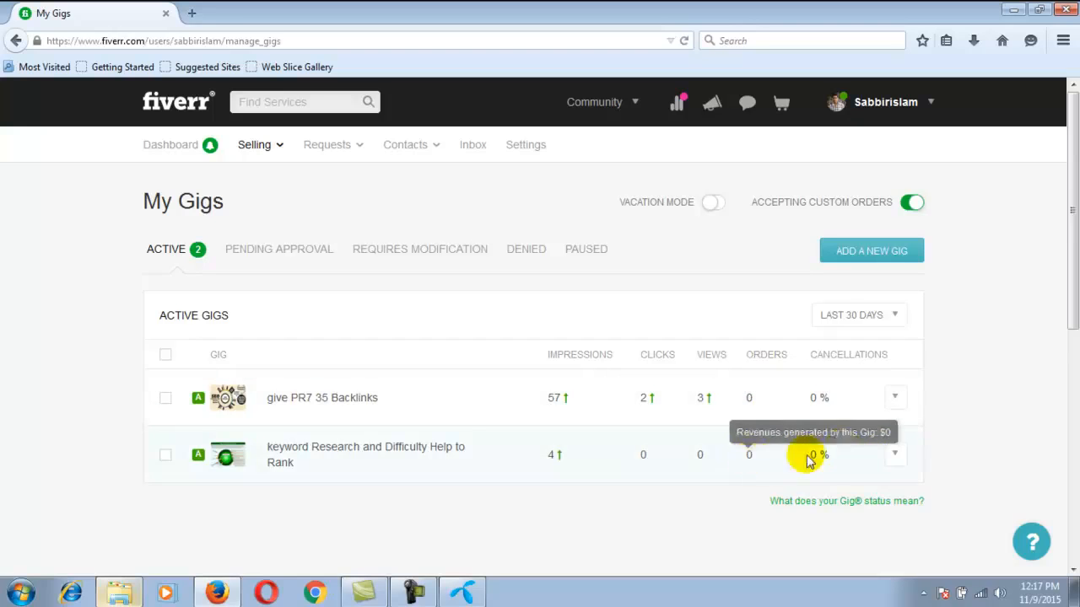
# Open the "give PR7 35 Backlinks" gig for editing
pyautogui.click(896, 400)
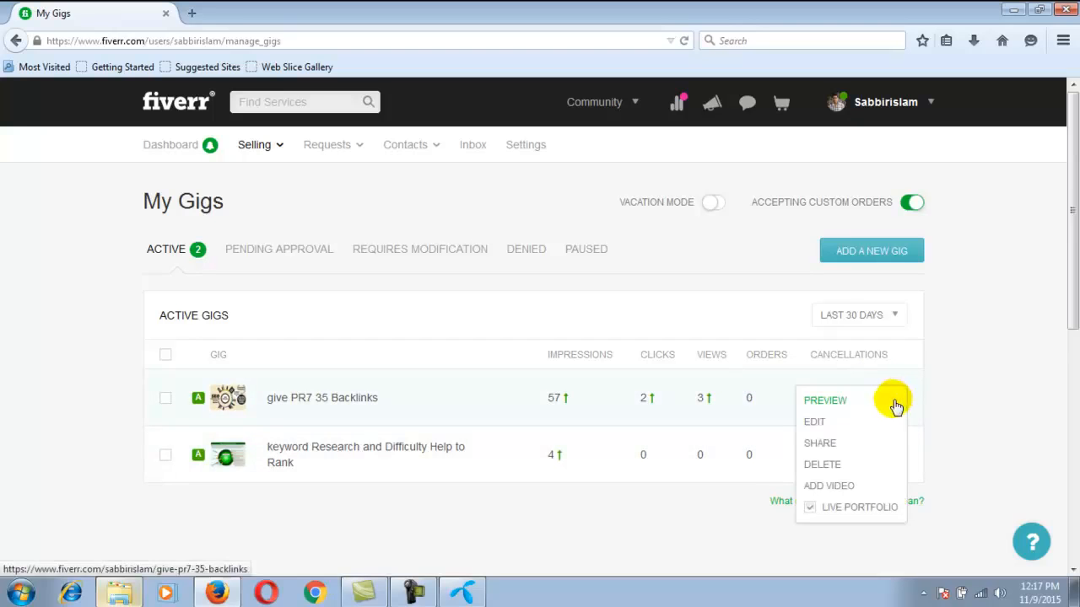
pyautogui.click(814, 424)
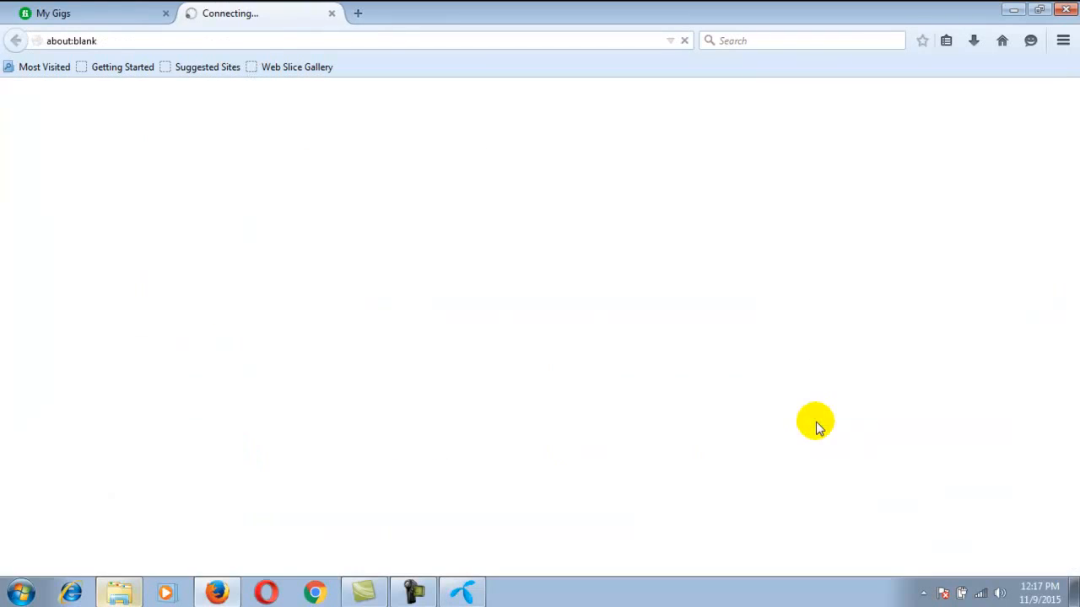
pyautogui.click(92, 15)
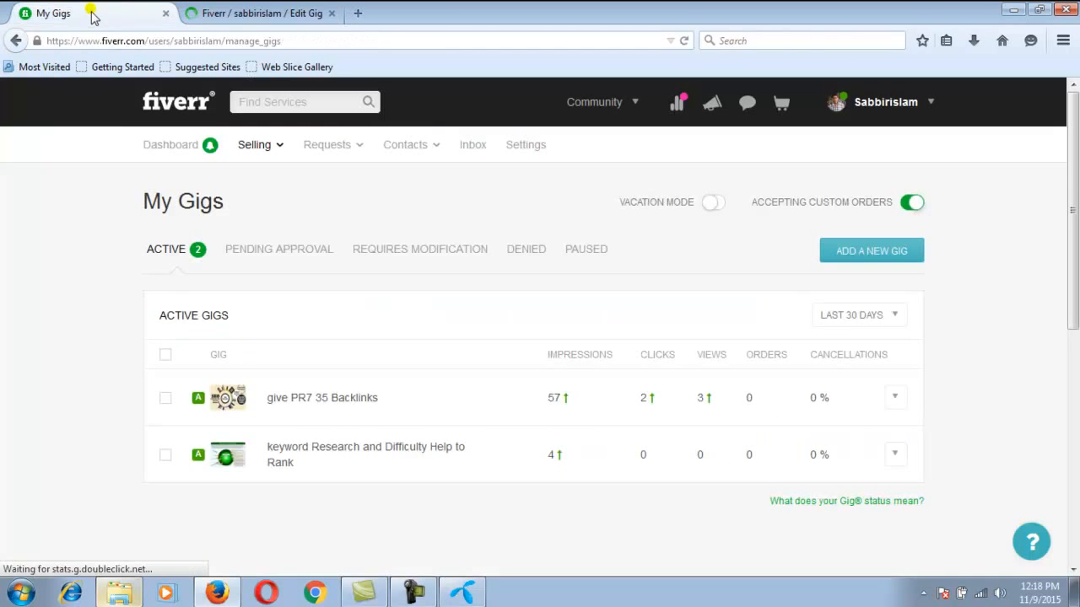
pyautogui.click(240, 14)
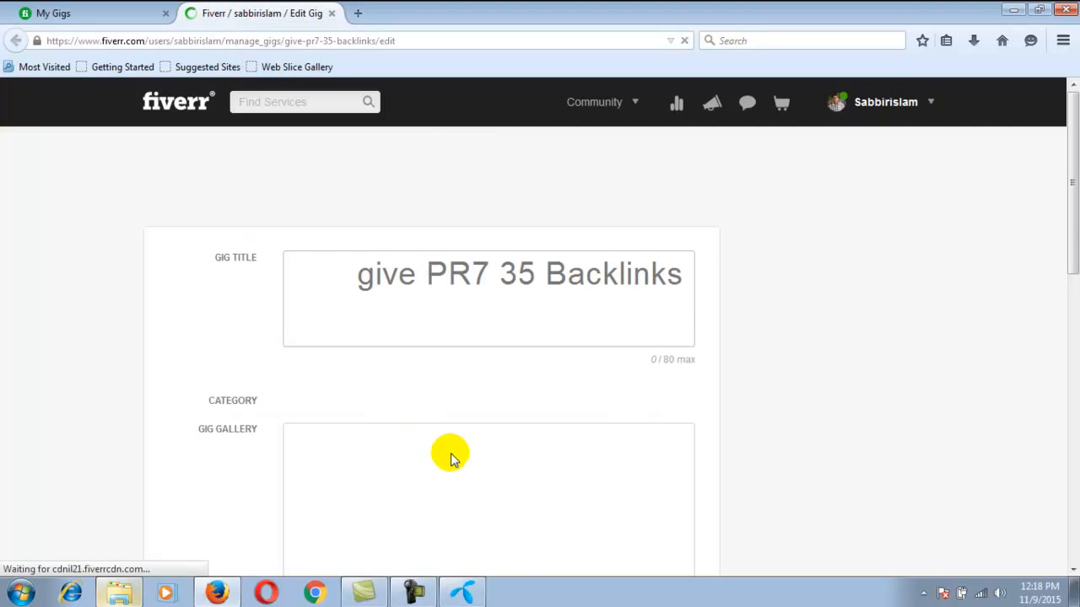
# Copy the greeting and introduction above "My Offer:" from the gig's description, and close the edit page
pyautogui.scroll(-2, 448, 457)
pyautogui.scroll(-4, 449, 462)
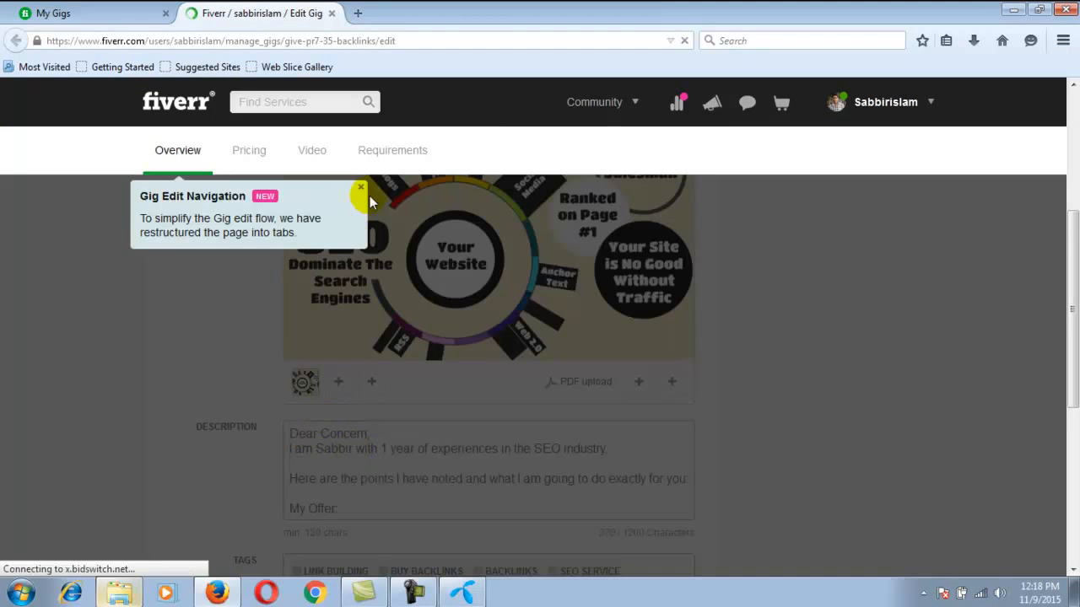
pyautogui.click(360, 188)
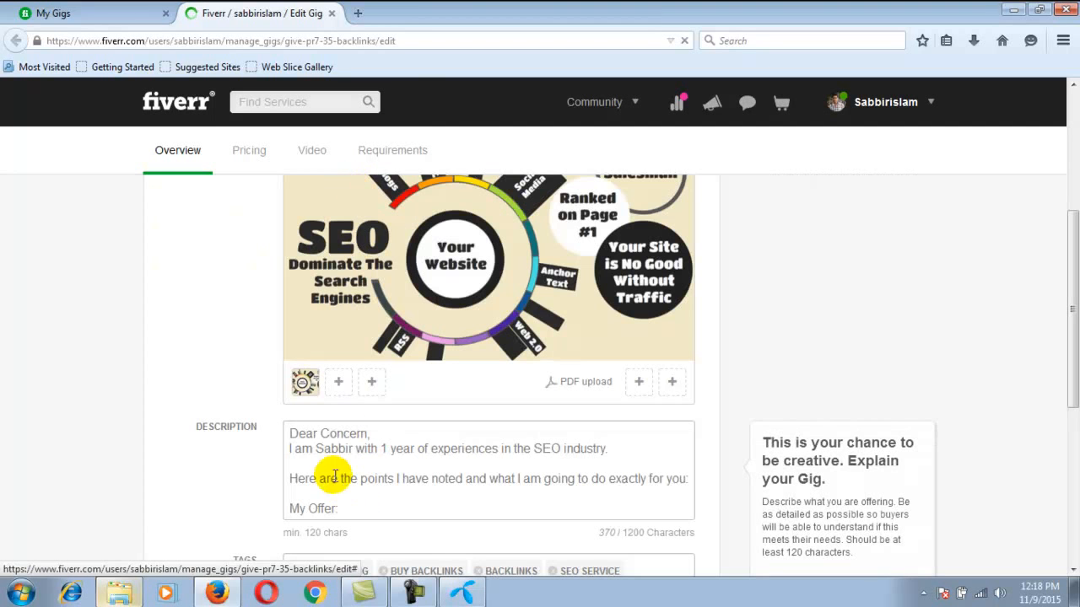
pyautogui.scroll(-2, 299, 438)
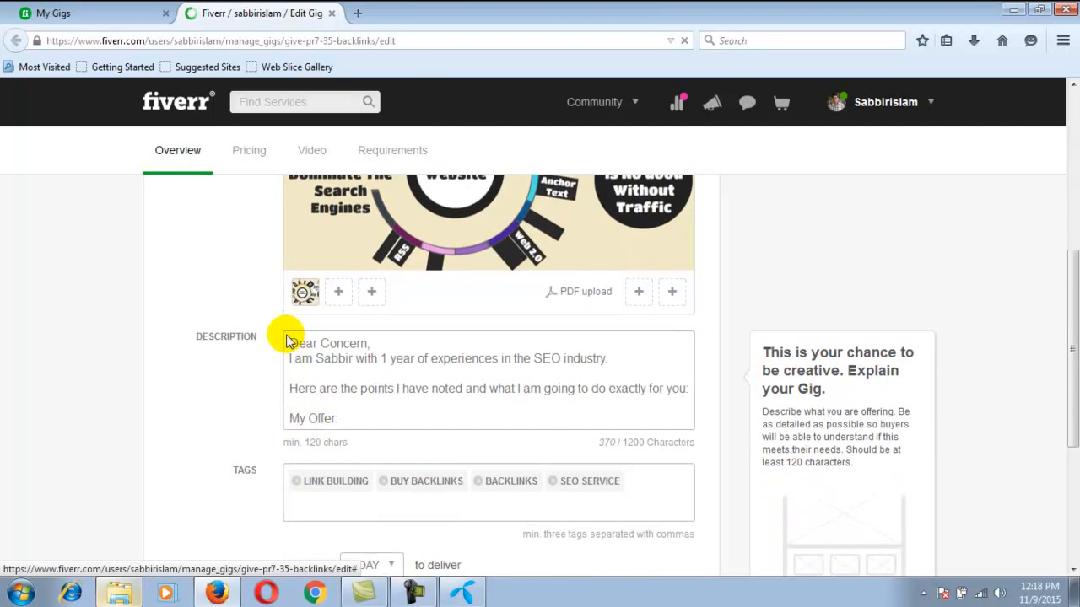
pyautogui.moveTo(286, 340); pyautogui.dragTo(566, 401)
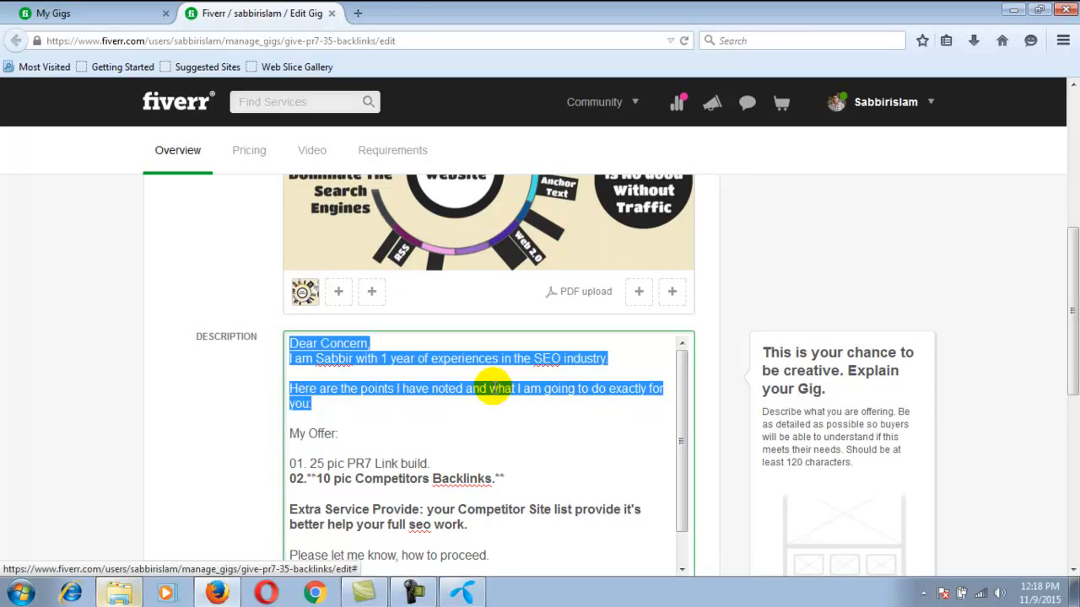
pyautogui.click(333, 14)
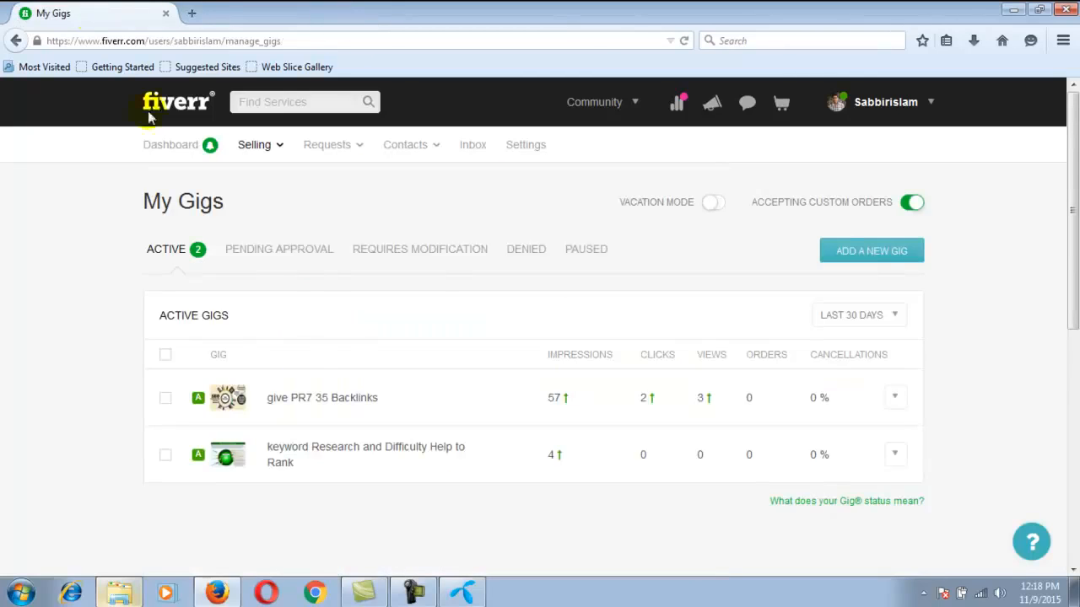
# Start a new gig and paste the copied greeting and introduction into its description
pyautogui.click(888, 257)
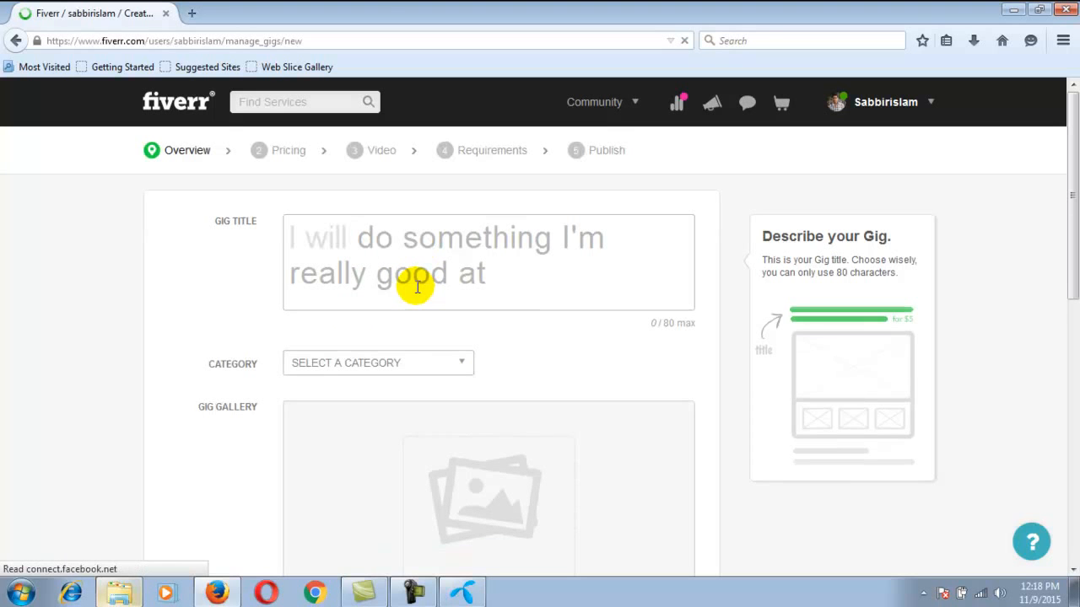
pyautogui.click(414, 280)
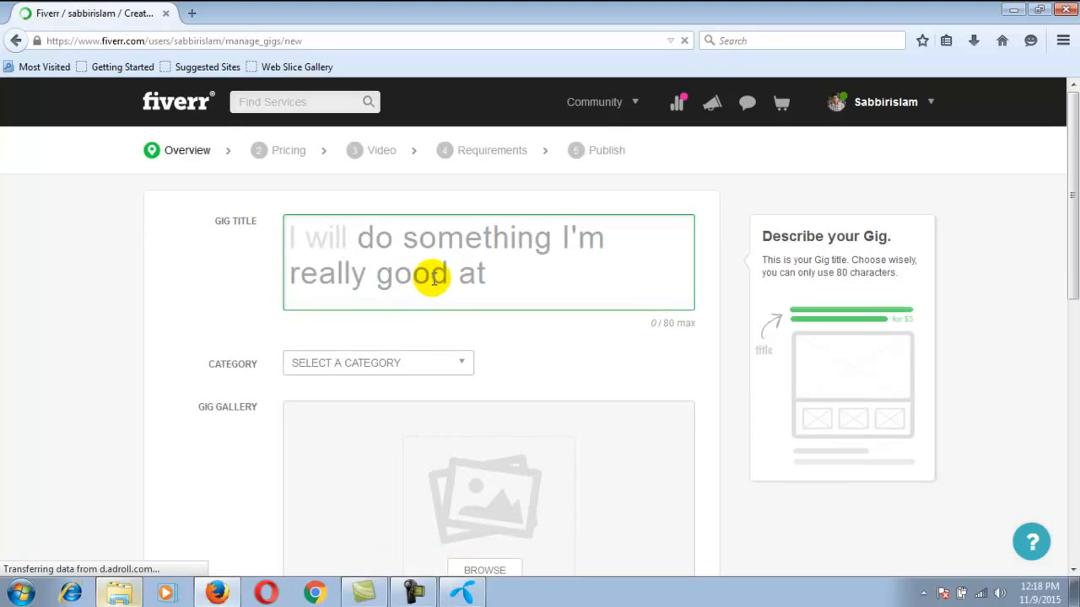
pyautogui.scroll(-3, 422, 278)
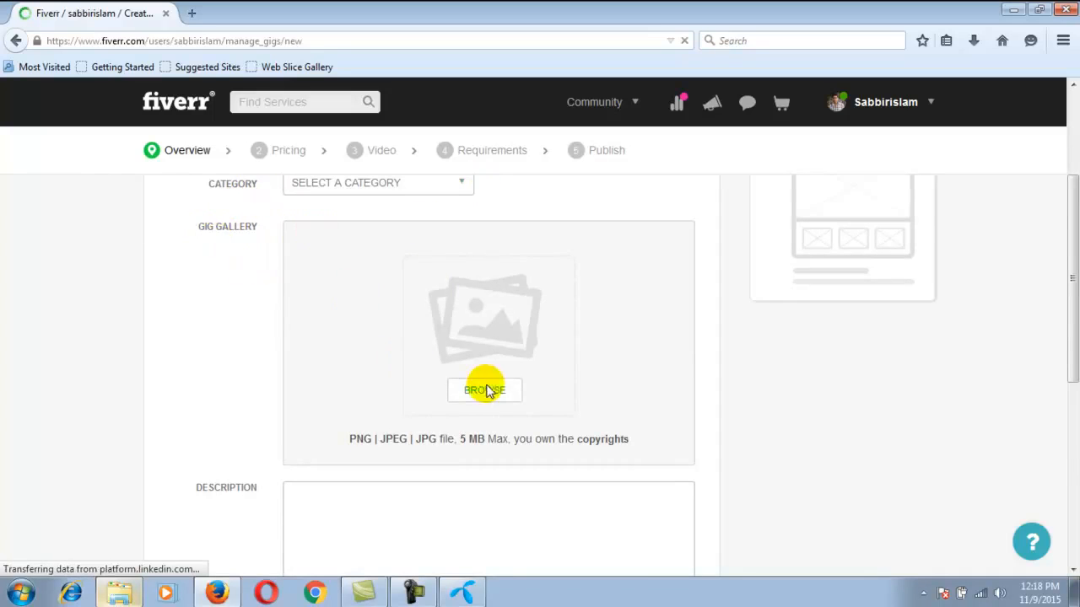
pyautogui.scroll(-3, 506, 392)
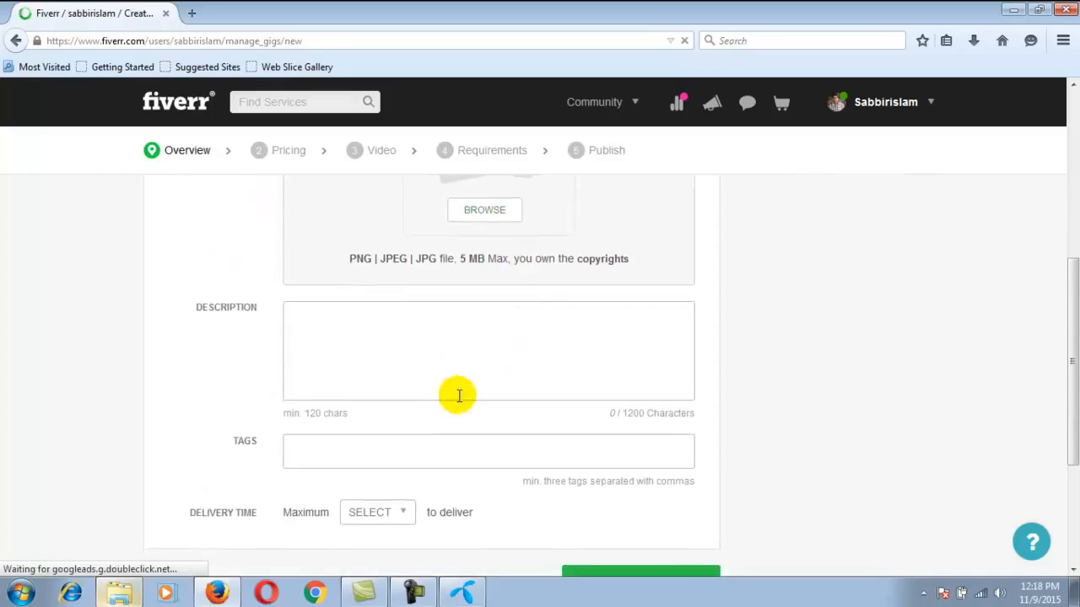
pyautogui.click(359, 346)
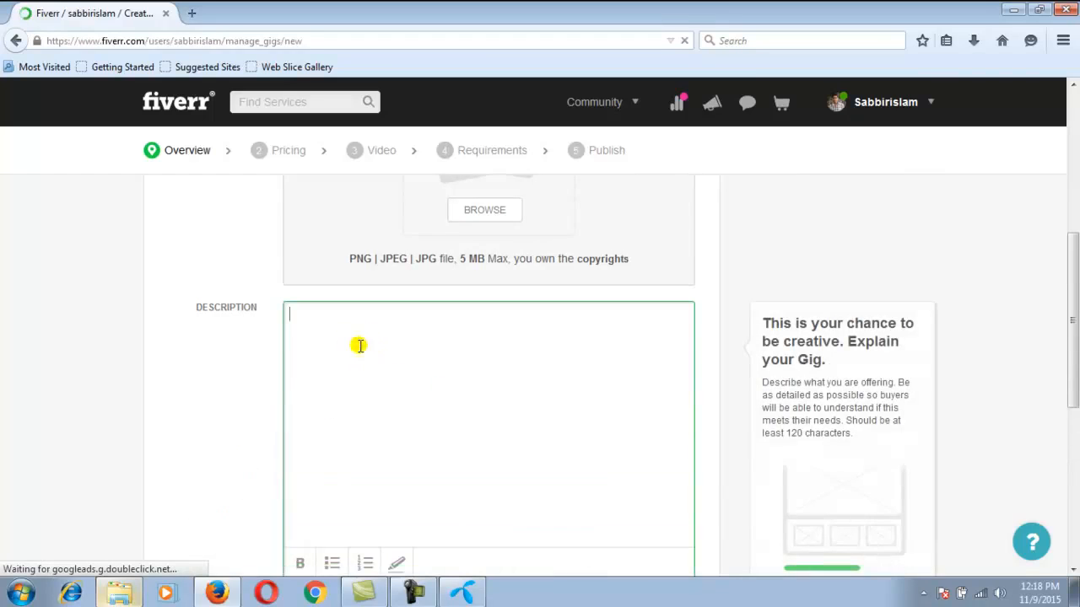
pyautogui.write('Dear Concern, I am Sabbir with 1 year of experiences in the SEO industry.  Here are the points I have noted and what I am going to do exactly for you!')
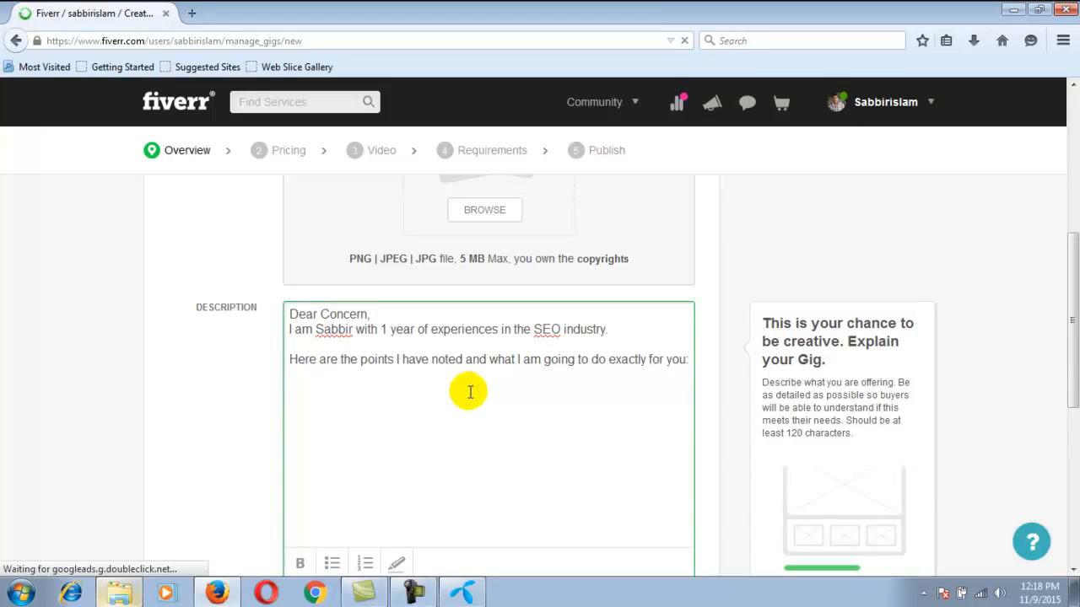
# Add a "My Offer:" heading below the introduction, followed by the first item "01. Old SEO project Report."
pyautogui.write('M')
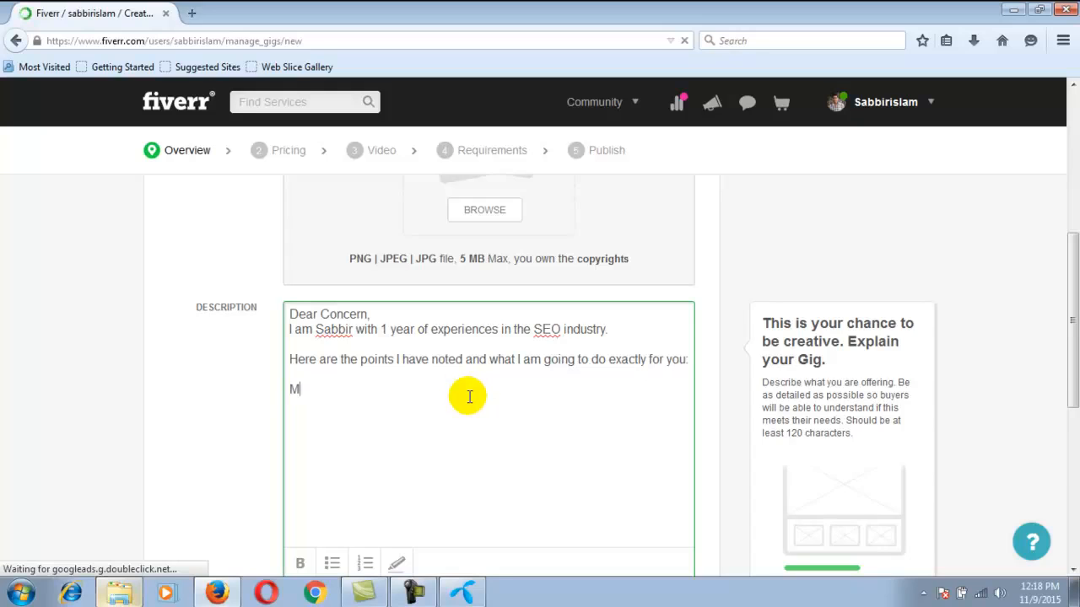
pyautogui.write('y Offer:  ')
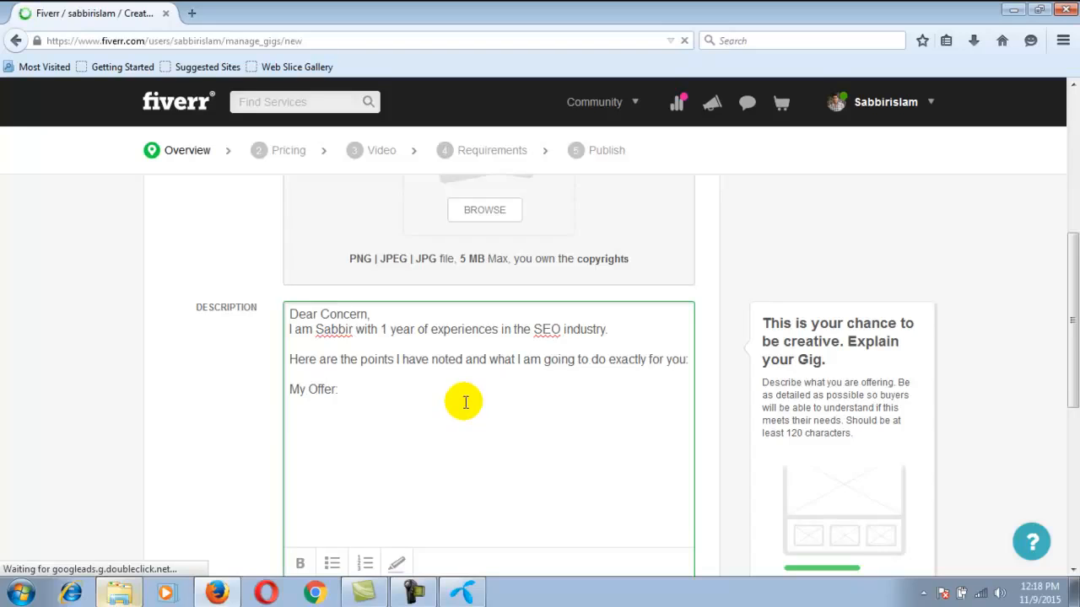
pyautogui.write('01. SEO')
pyautogui.press('BackSpace')
pyautogui.press('BackSpace')
pyautogui.press('BackSpace')
pyautogui.press('BackSpace')
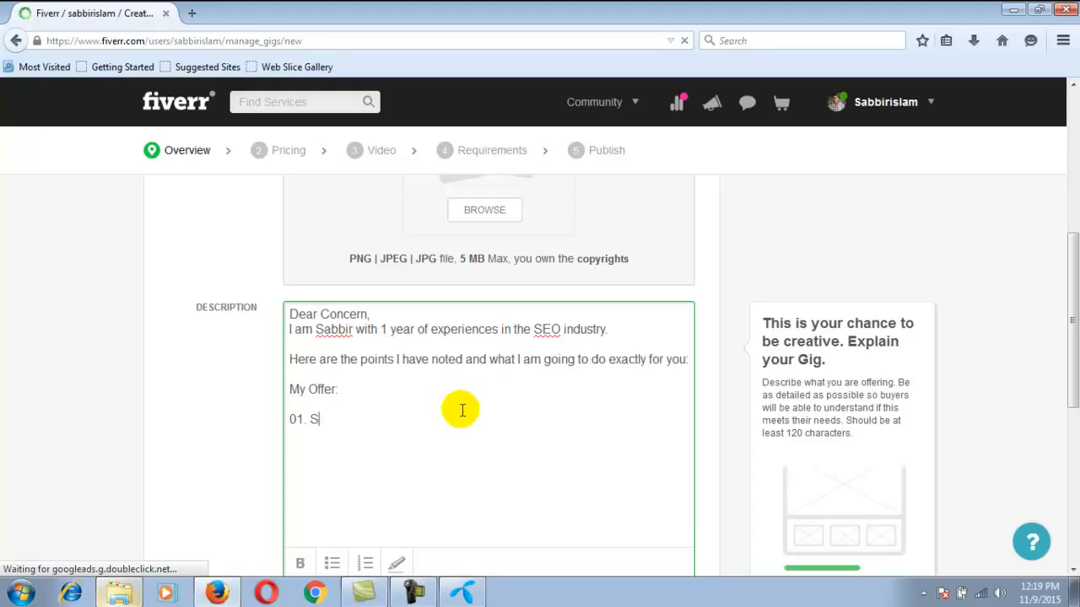
pyautogui.write('Ol')
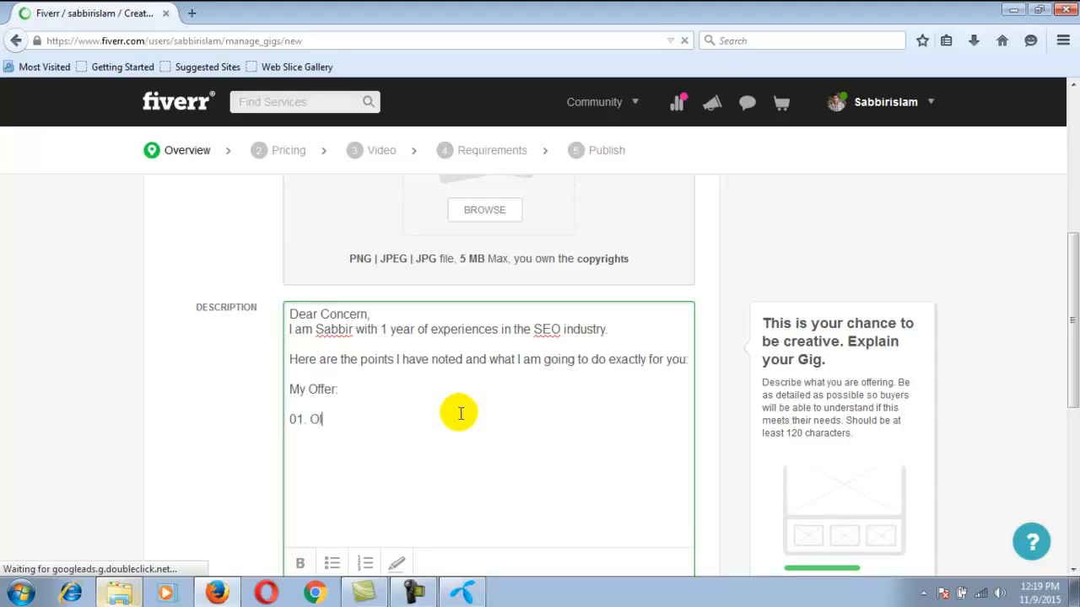
pyautogui.write('d SEO project')
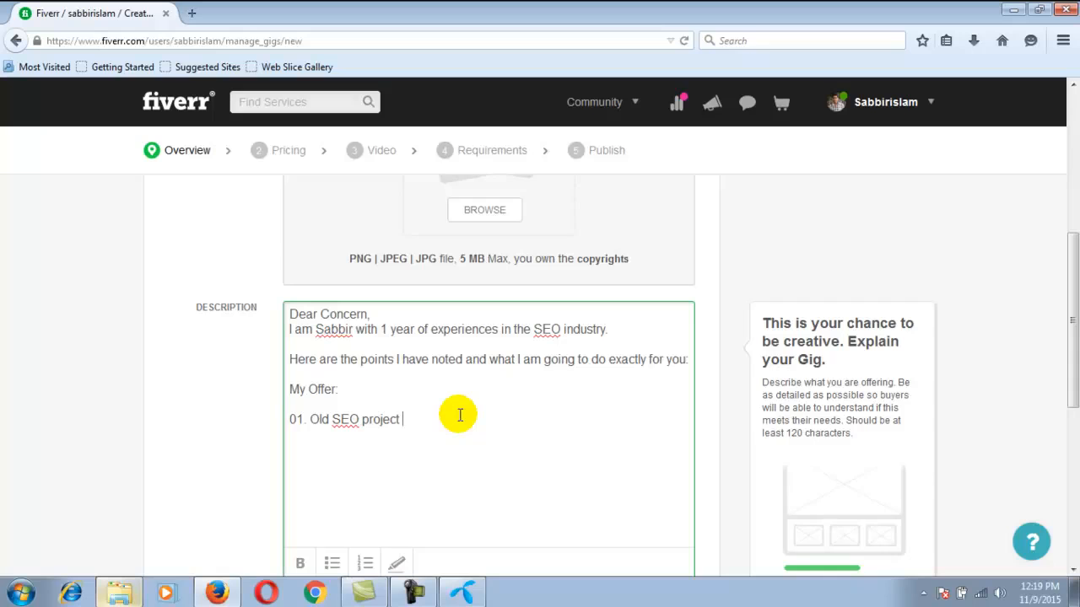
pyautogui.write('Report. ')
pyautogui.write('02. ')
pyautogui.write('Wrong')
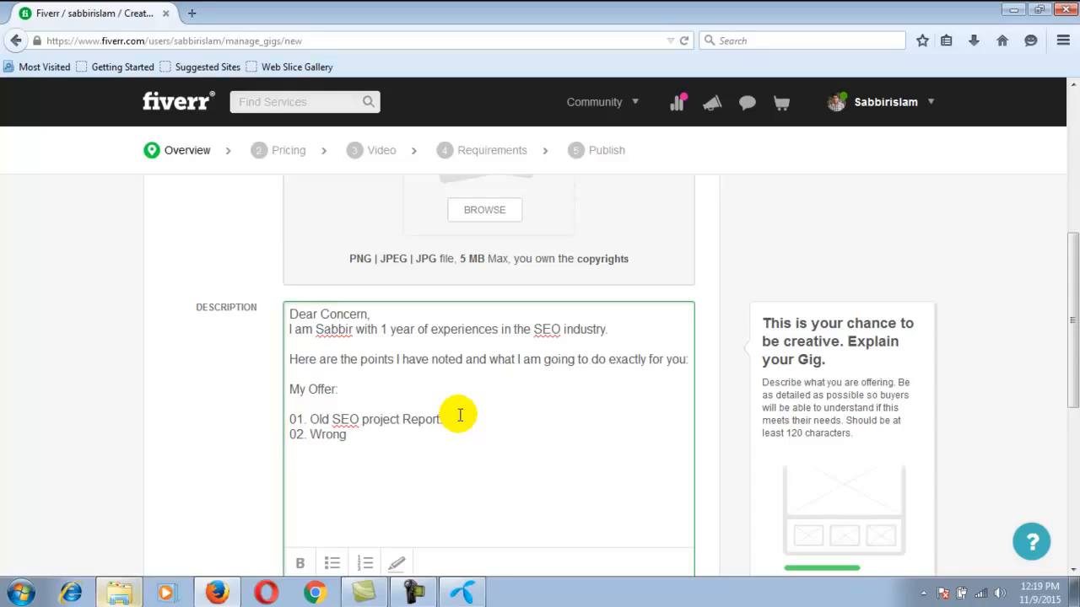
pyautogui.write(' work ')
pyautogui.write('Find o')
pyautogui.write('ut. ')
pyautogui.write('03')
pyautogui.write('. ')
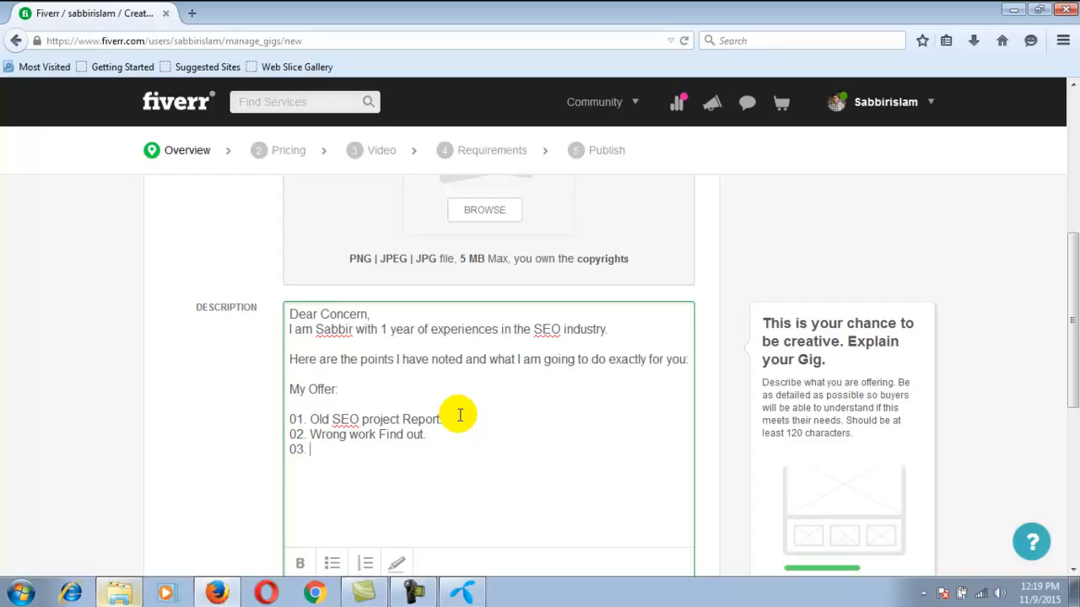
pyautogui.write('Suggerst')
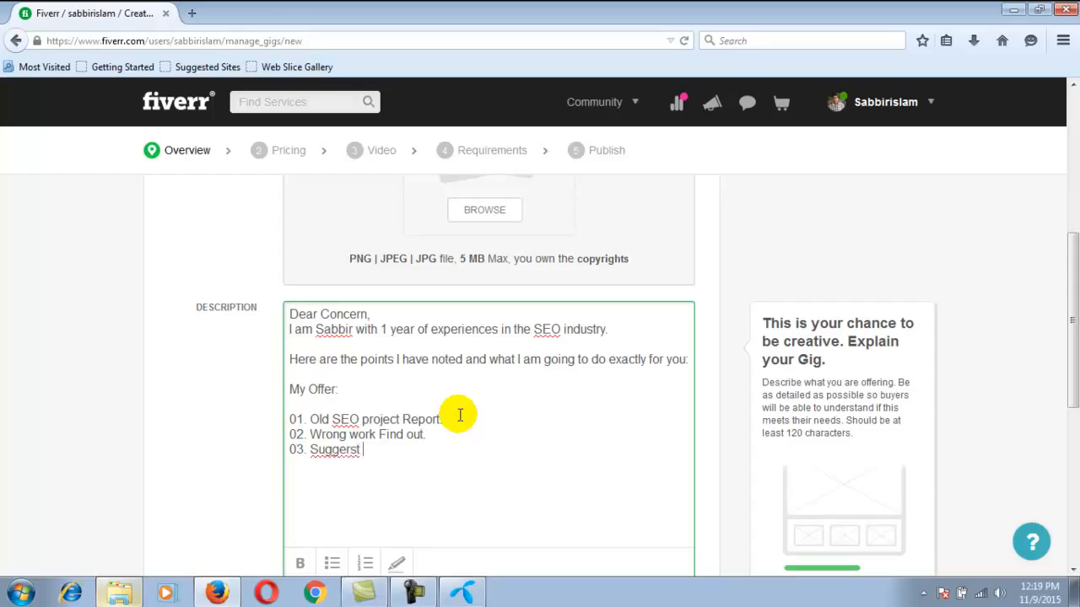
# Begin the third offer item with "03. Suggest", correcting the misspelled word with the spell checker's suggestion
pyautogui.press('BackSpace')
pyautogui.press('BackSpace')
pyautogui.write('s')
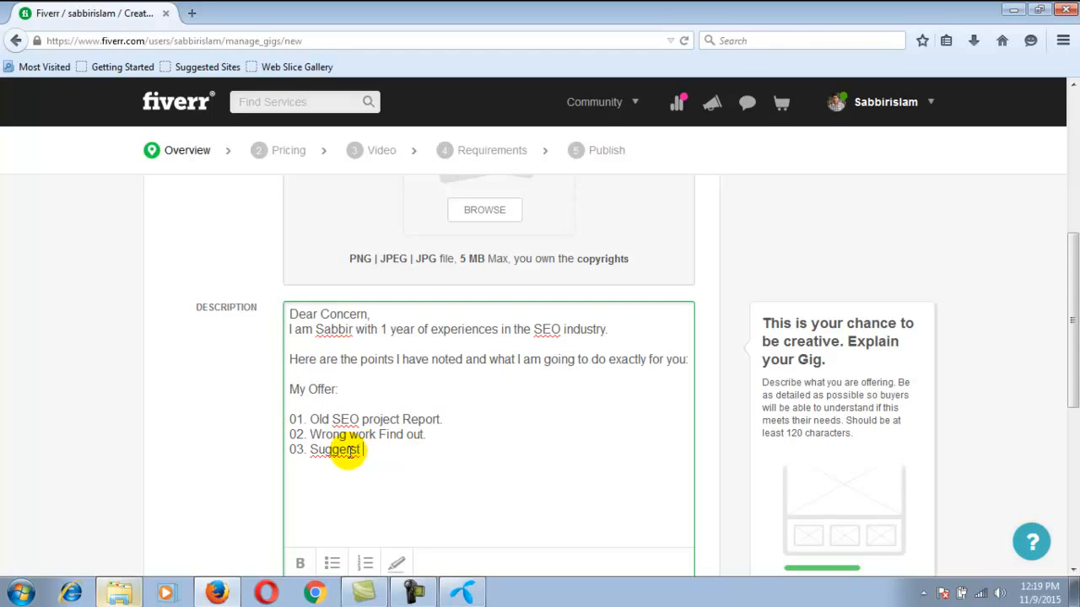
pyautogui.rightClick(336, 450)
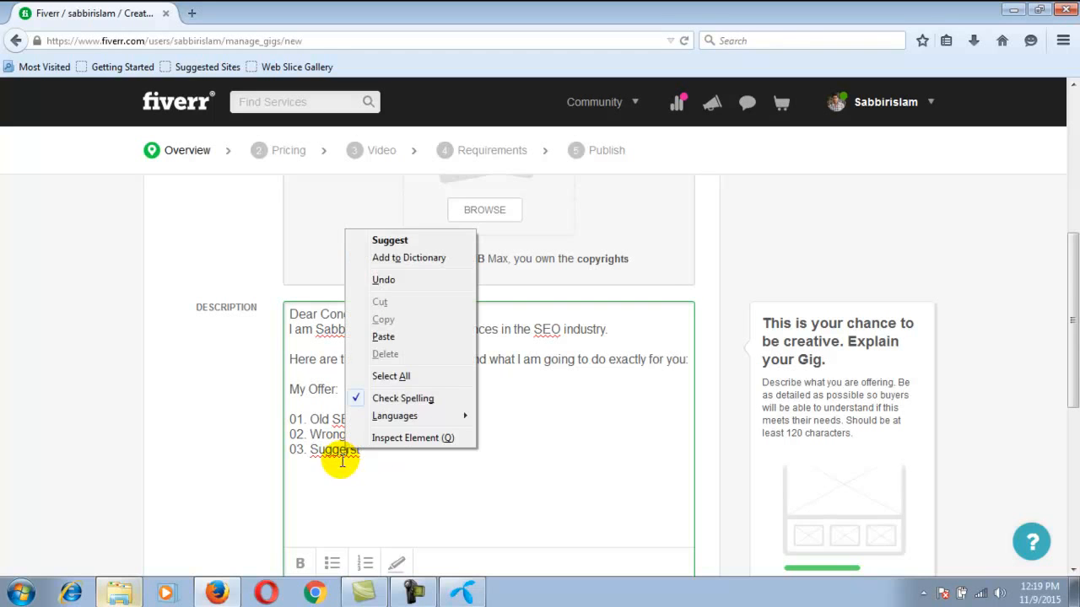
pyautogui.click(398, 241)
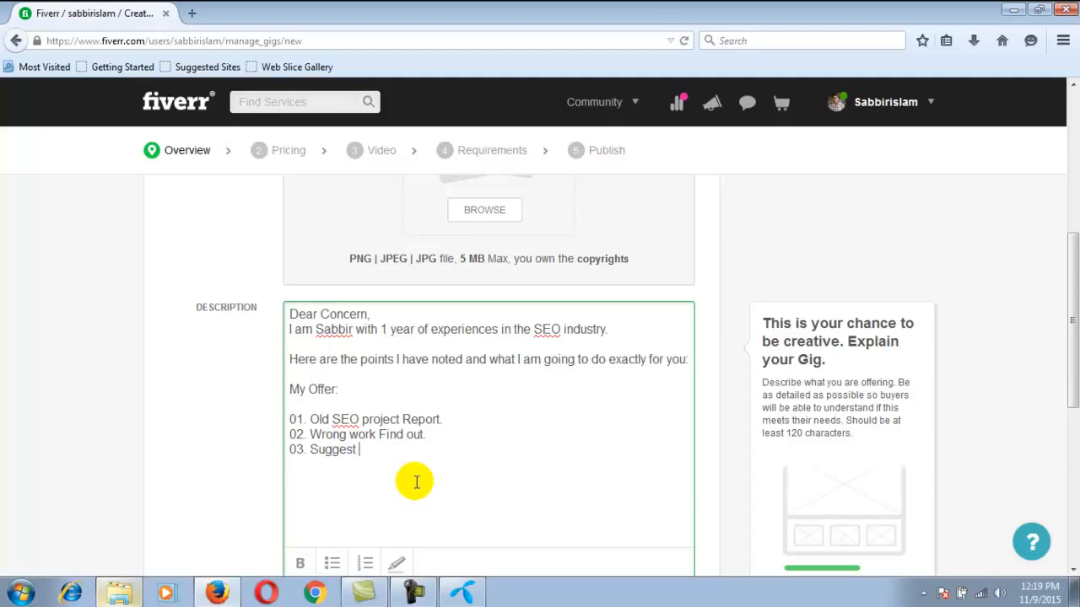
# Continue the third item with "white hat taqunie" and check the spelling suggestions for its last word
pyautogui.write('wh')
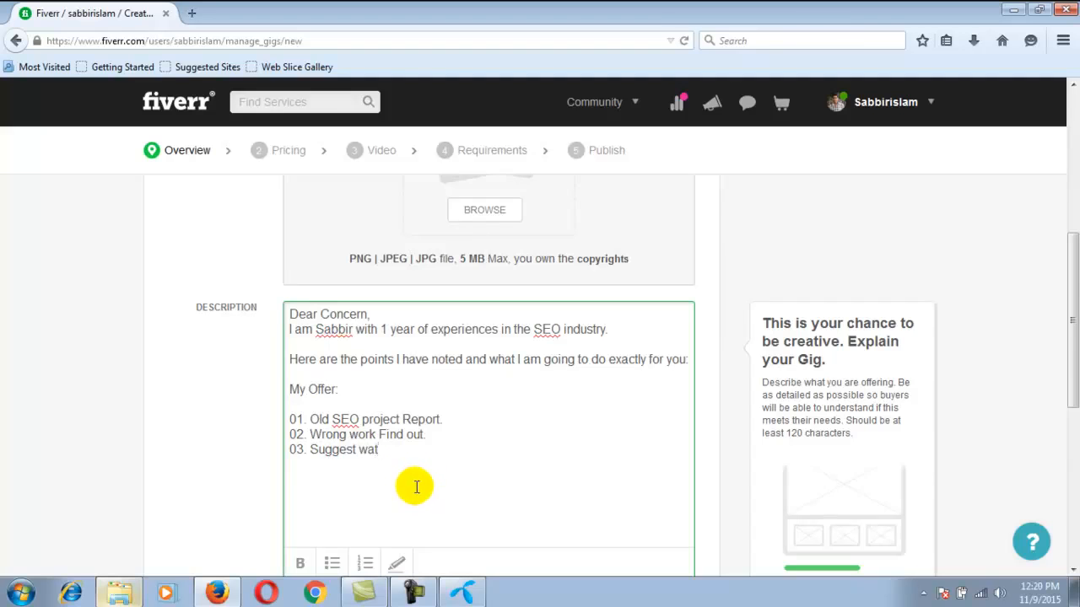
pyautogui.write('a')
pyautogui.press('BackSpace')
pyautogui.write('hite hat taqunie')
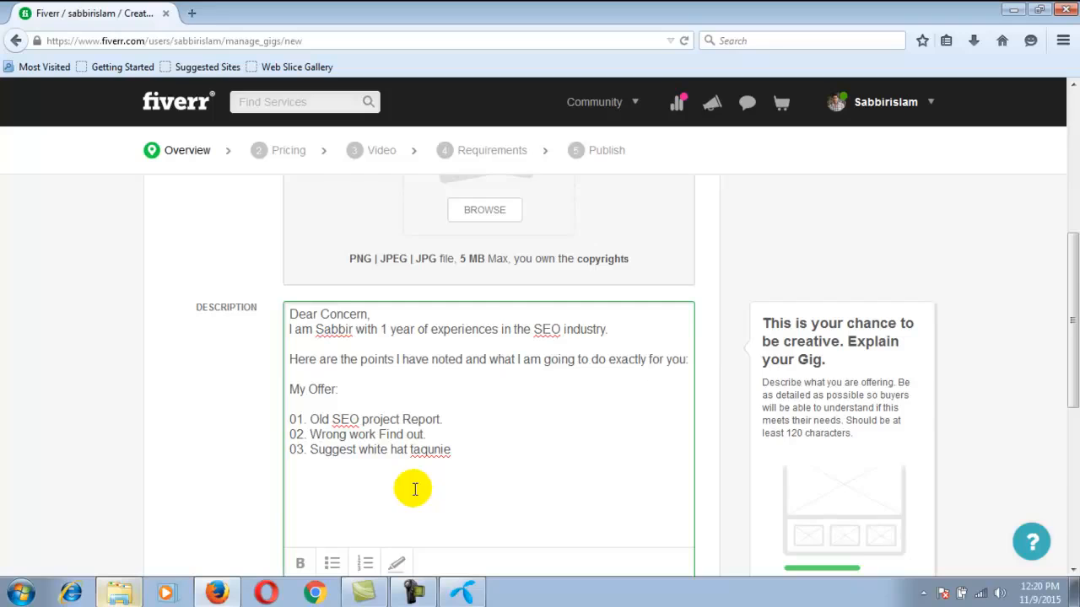
pyautogui.press('BackSpace')
pyautogui.rightClick(433, 450)
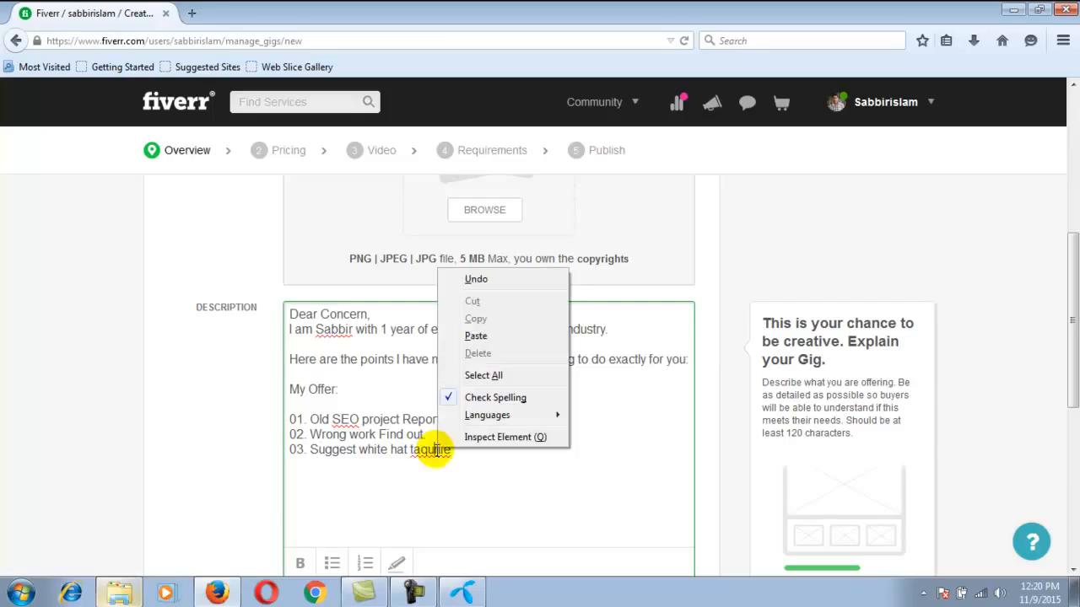
pyautogui.click(506, 532)
pyautogui.rightClick(431, 451)
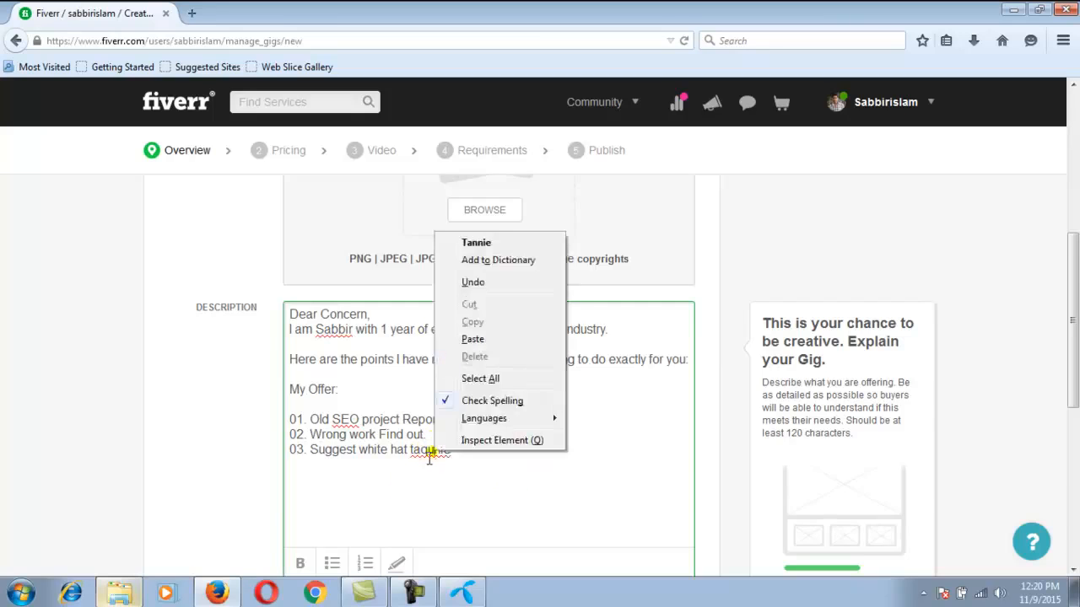
pyautogui.click(543, 459)
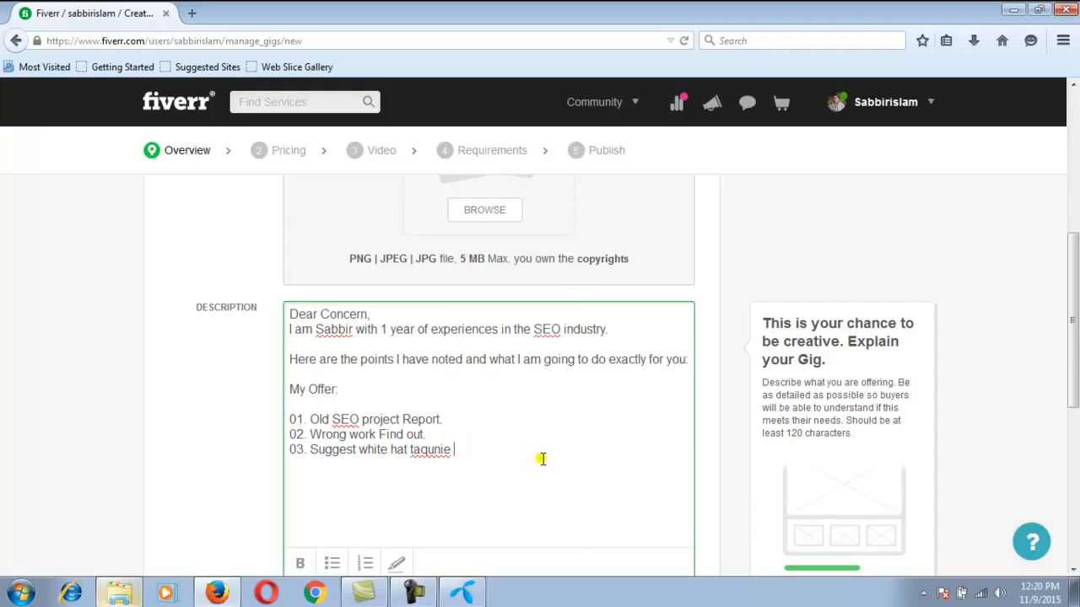
# Replace the misspelled last word of the third item with "Method.", using the suggested spelling, and start a new paragraph below
pyautogui.press('BackSpace')
pyautogui.press('BackSpace')
pyautogui.press('BackSpace')
pyautogui.press('BackSpace')
pyautogui.press('BackSpace')
pyautogui.press('BackSpace')
pyautogui.press('BackSpace')
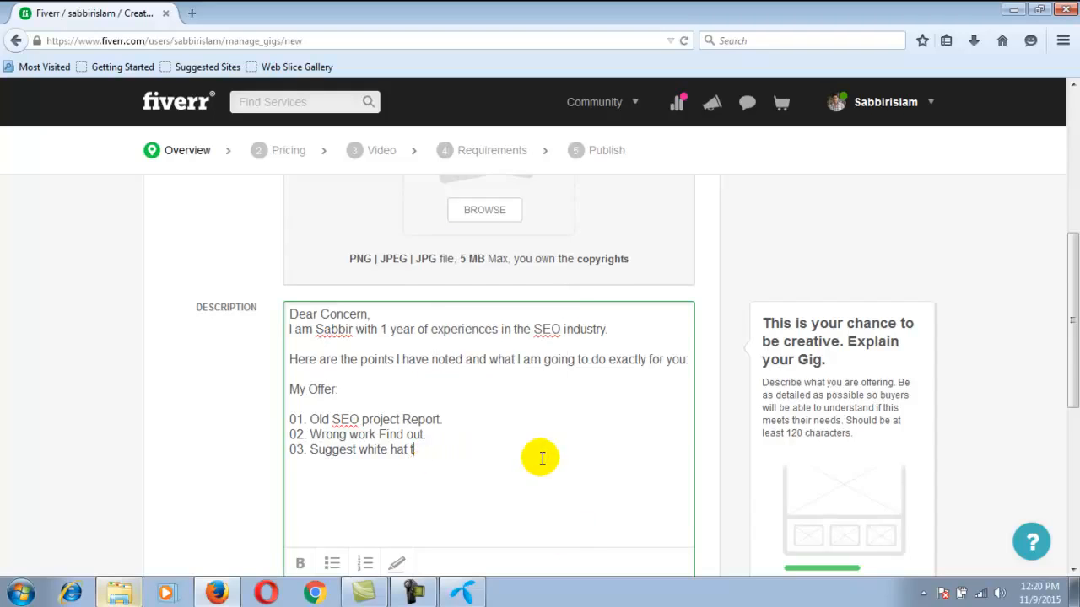
pyautogui.write('Ma')
pyautogui.write('thod.')
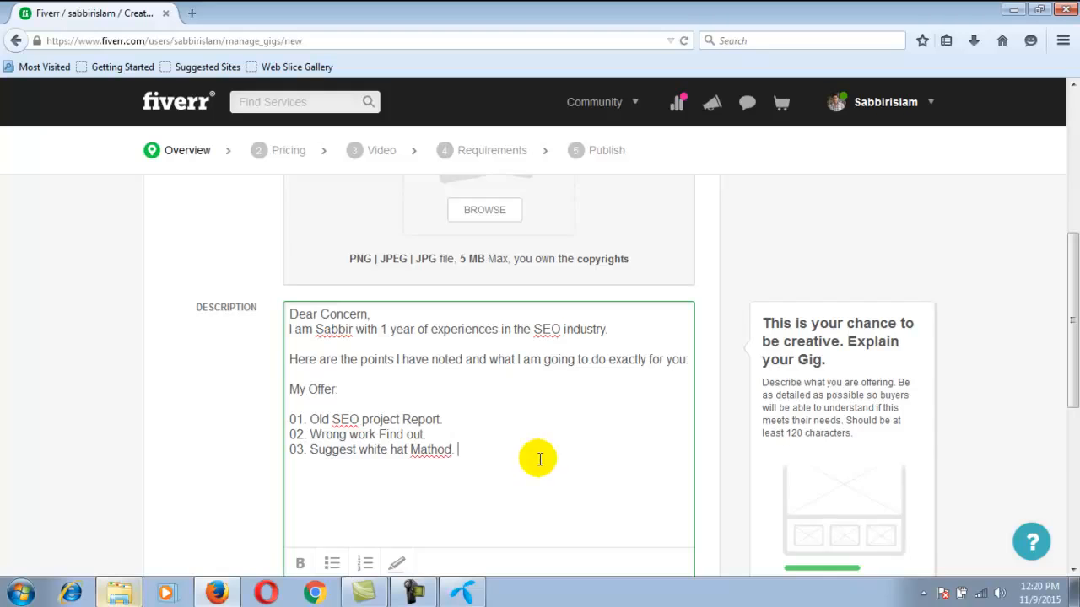
pyautogui.rightClick(427, 448)
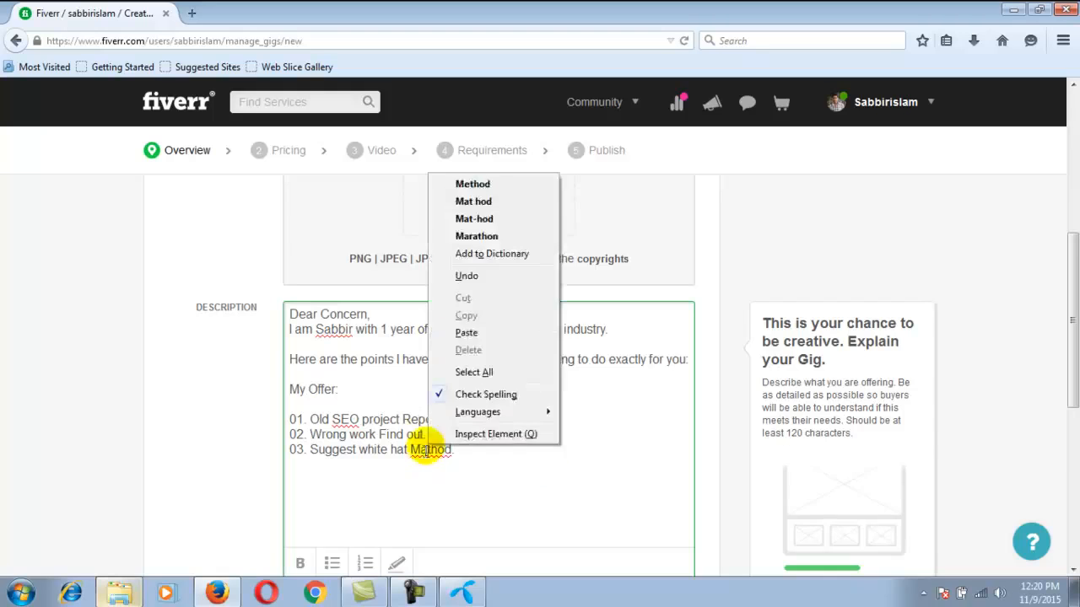
pyautogui.click(494, 183)
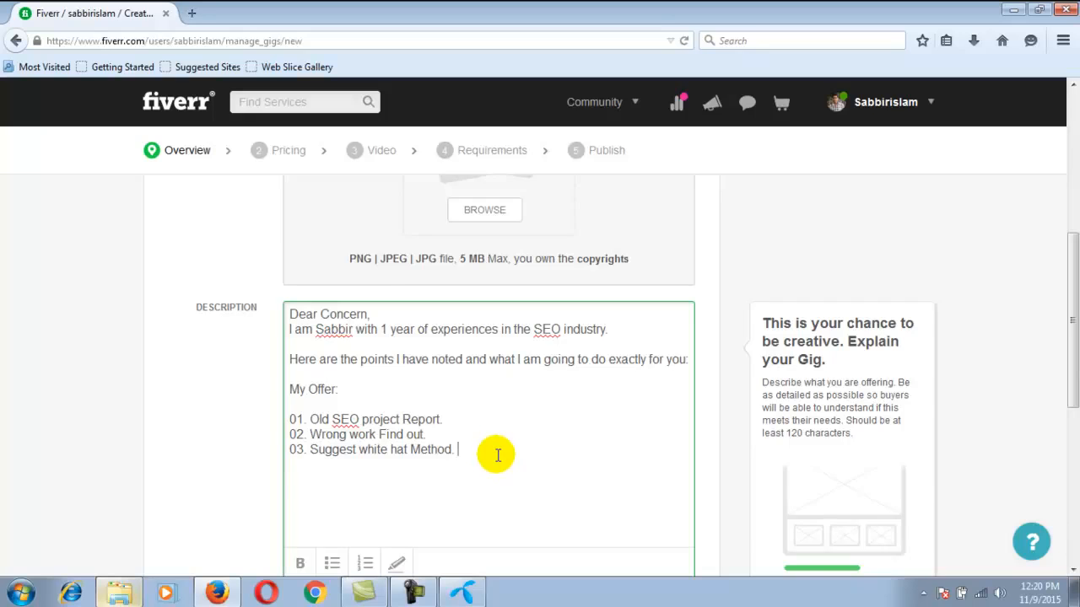
pyautogui.press('Return')
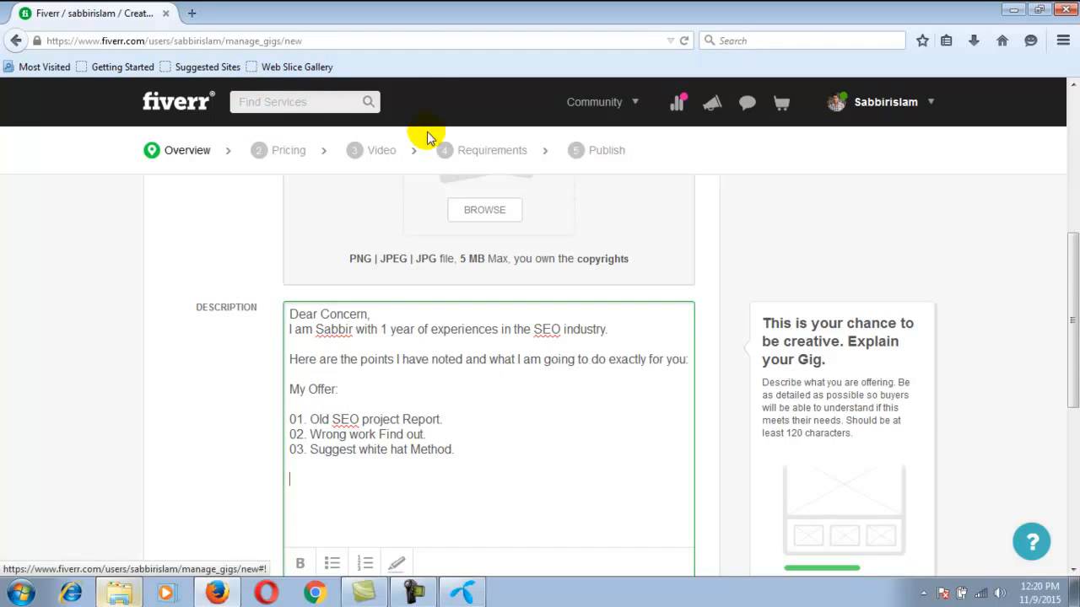
pyautogui.scroll(5, 600, 256)
pyautogui.click(881, 102)
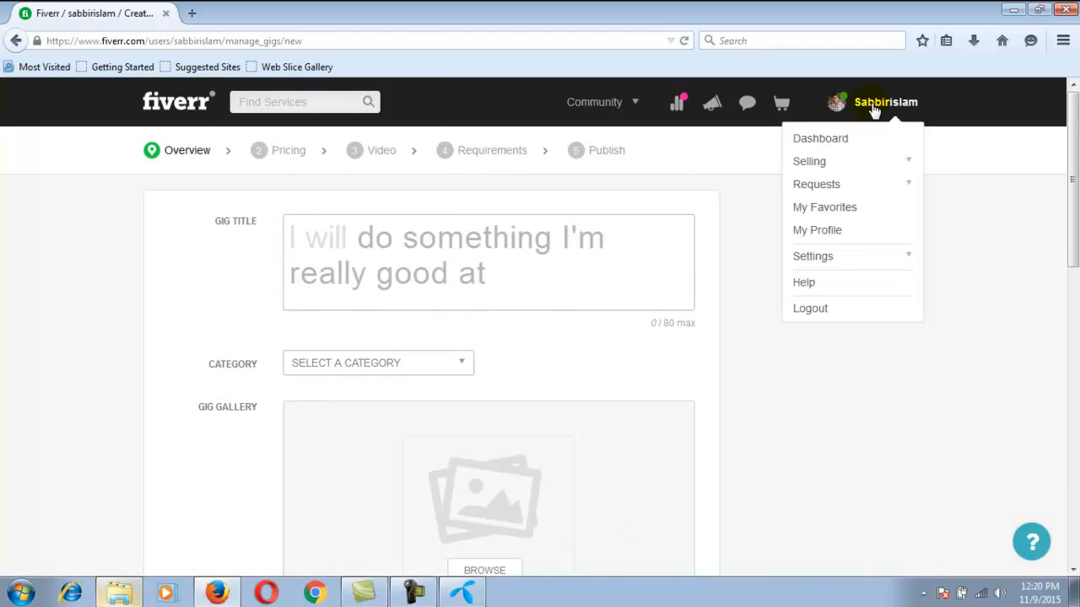
pyautogui.rightClick(818, 165)
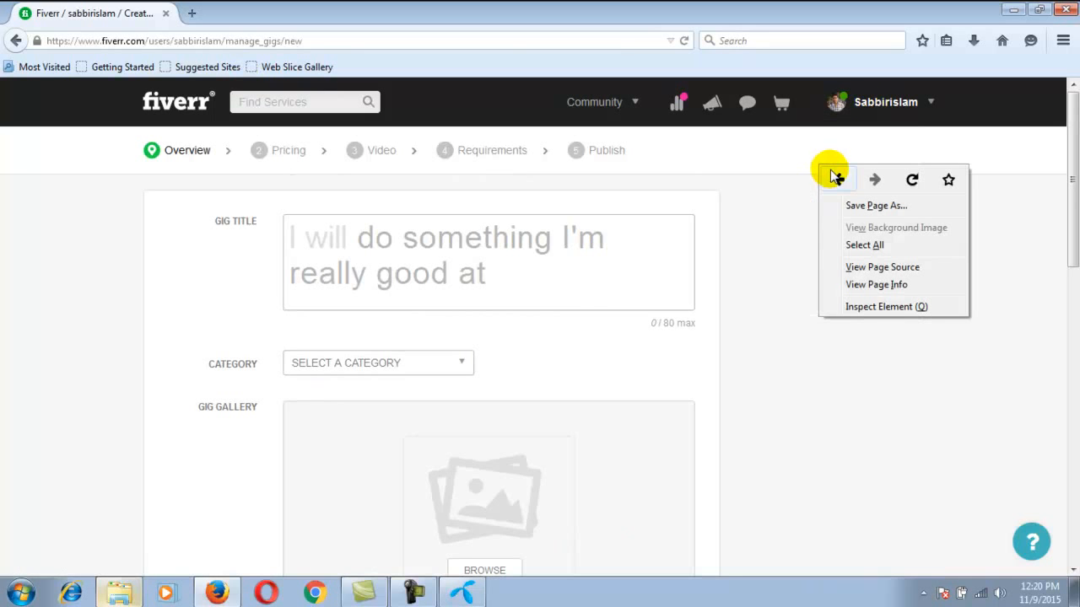
pyautogui.scroll(-3, 506, 330)
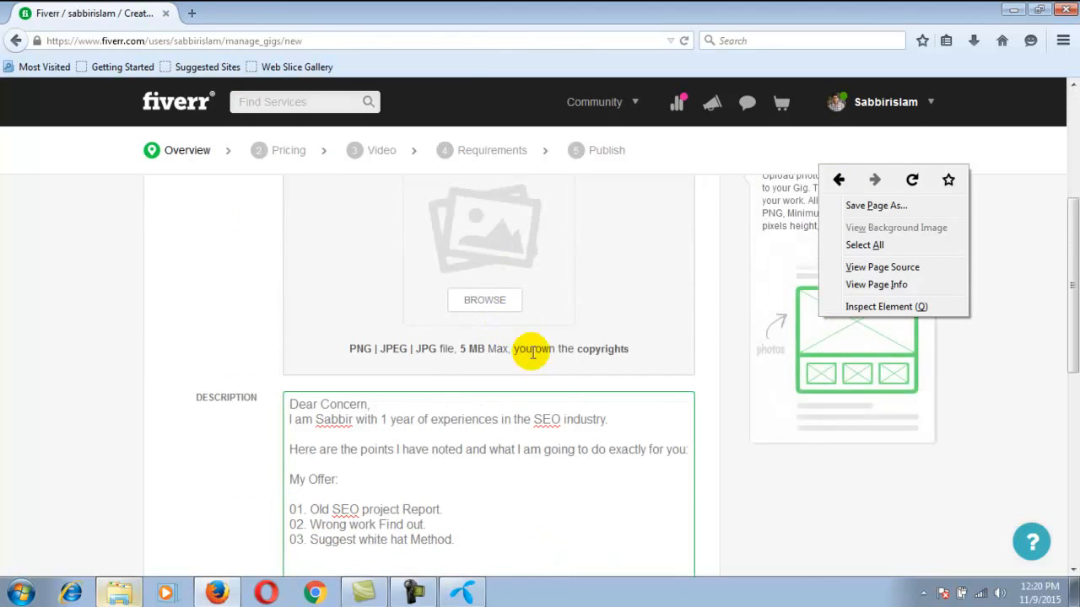
pyautogui.click(723, 509)
pyautogui.scroll(-2, 459, 384)
# Close the description with "Regards," in corrected spelling, followed by the seller's full name below it
pyautogui.click(326, 424)
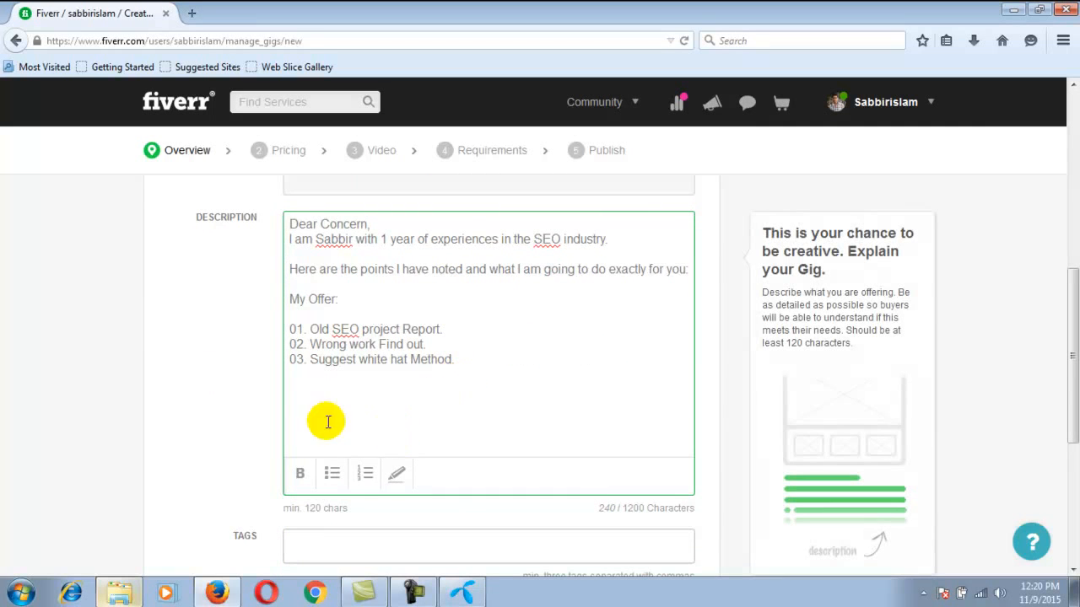
pyautogui.write('Re')
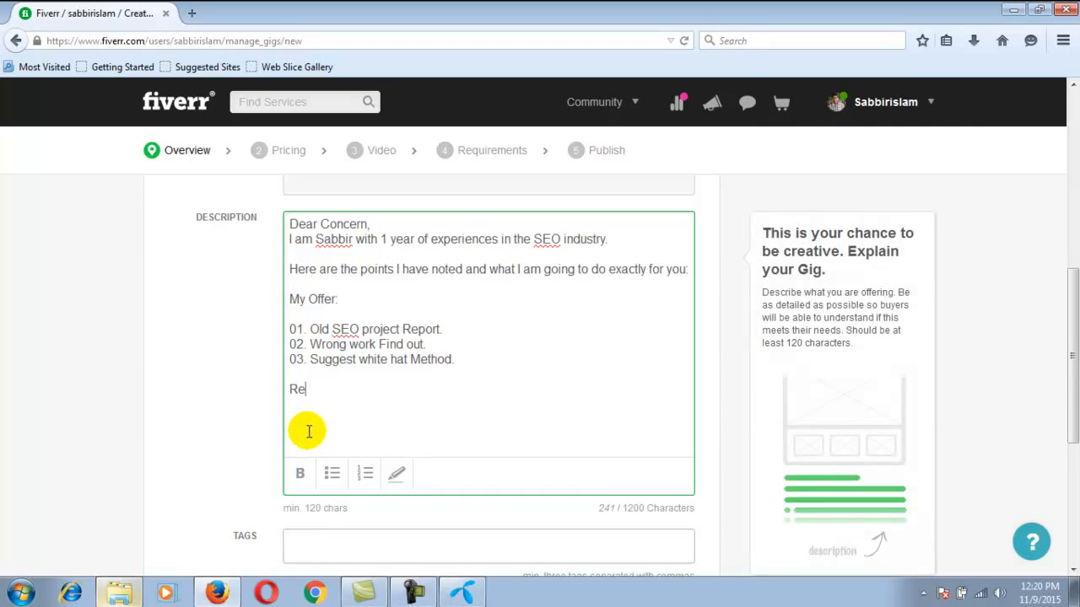
pyautogui.write('guar')
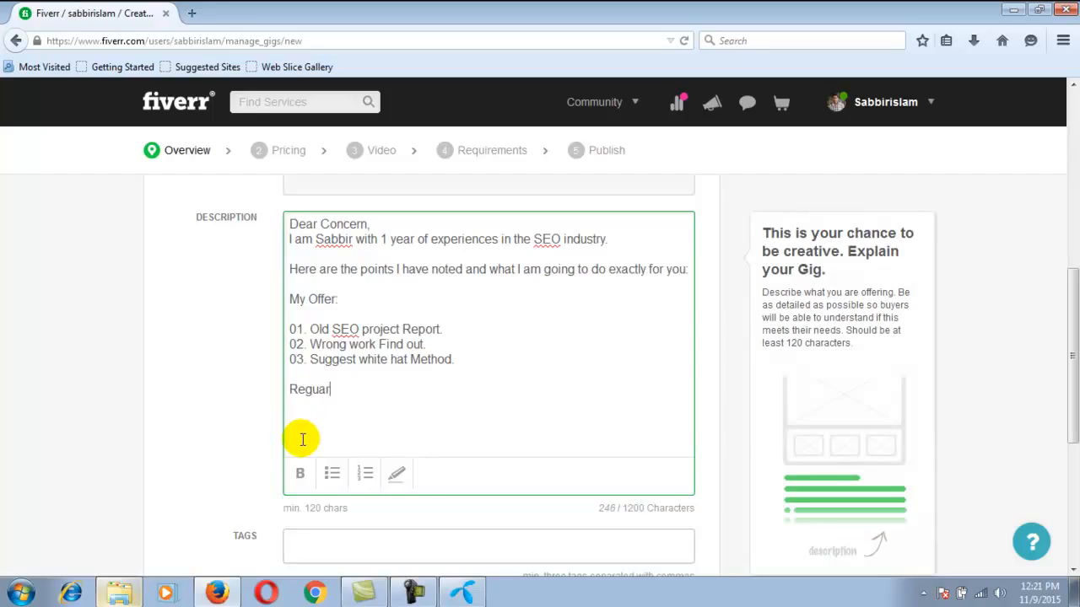
pyautogui.write('ds,')
pyautogui.rightClick(315, 388)
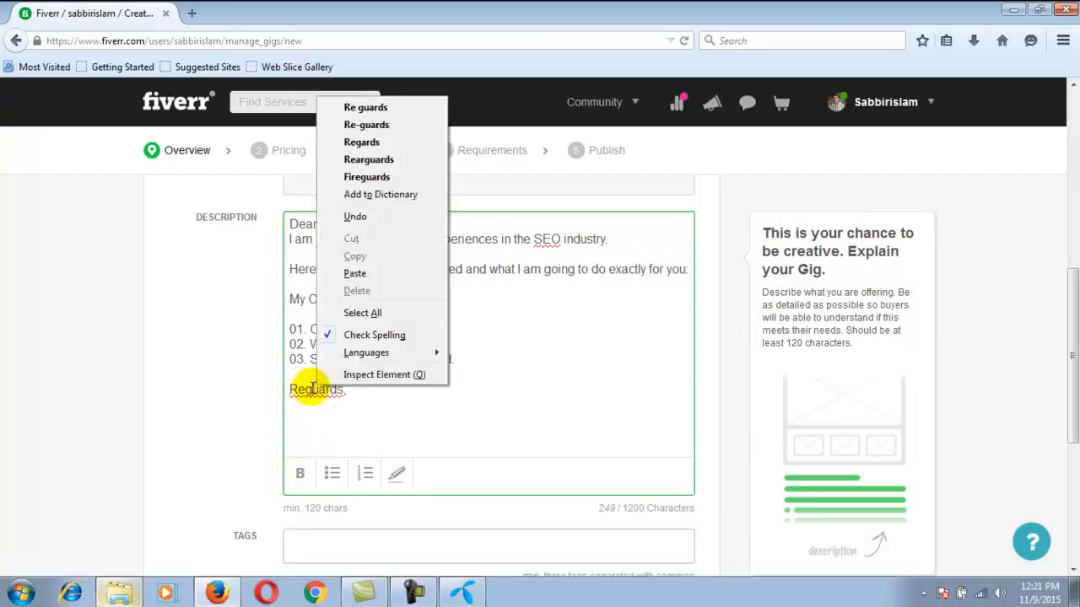
pyautogui.click(393, 141)
pyautogui.click(369, 401)
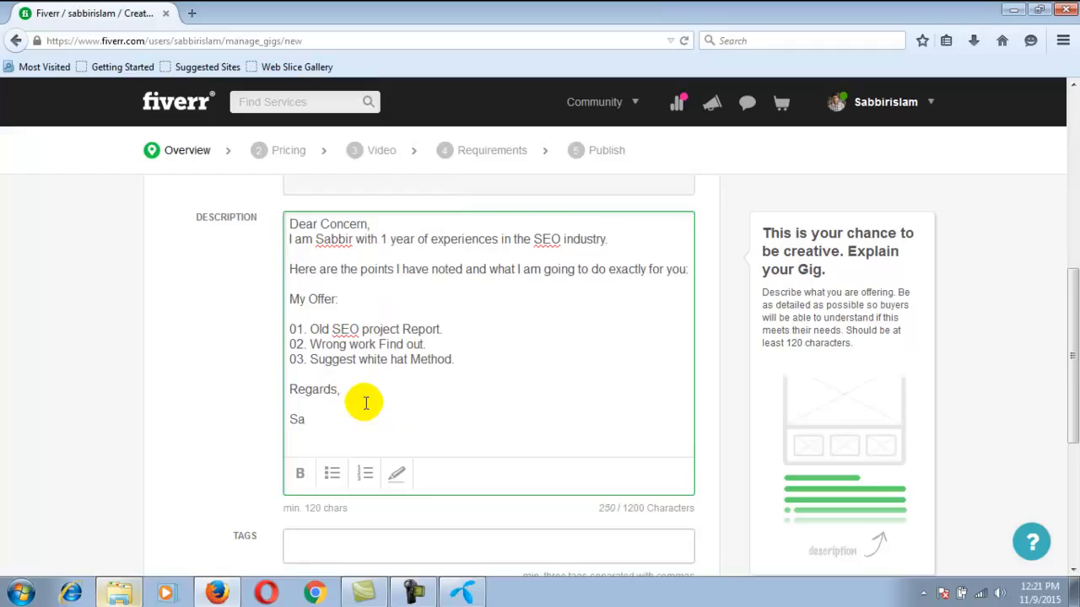
pyautogui.write('bbir Islam')
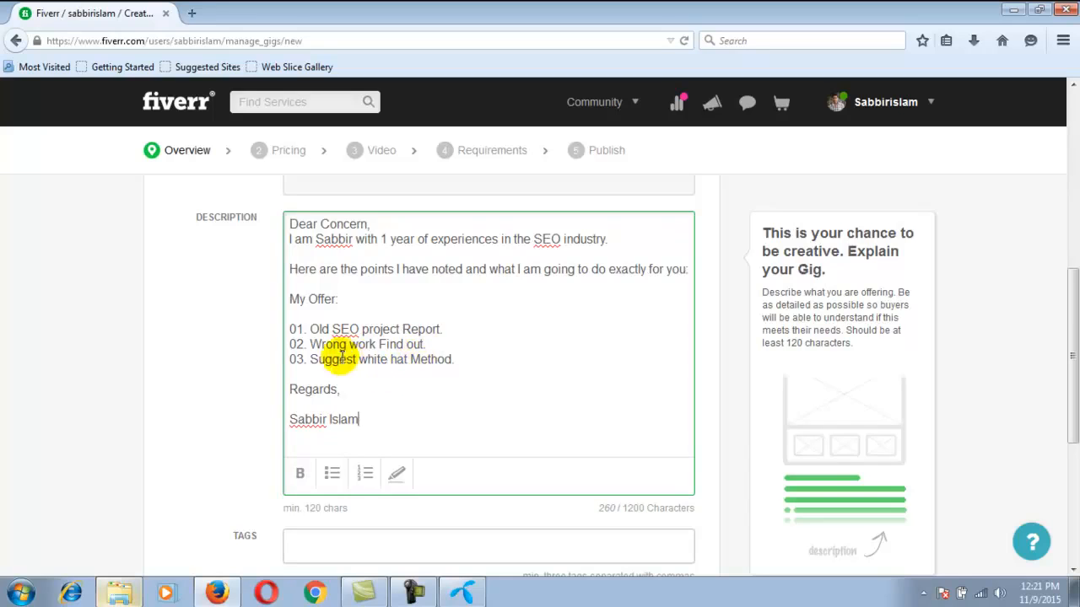
# Make the offer item "02. Wrong work Find out." bold
pyautogui.moveTo(426, 344); pyautogui.dragTo(287, 349)
pyautogui.click(300, 473)
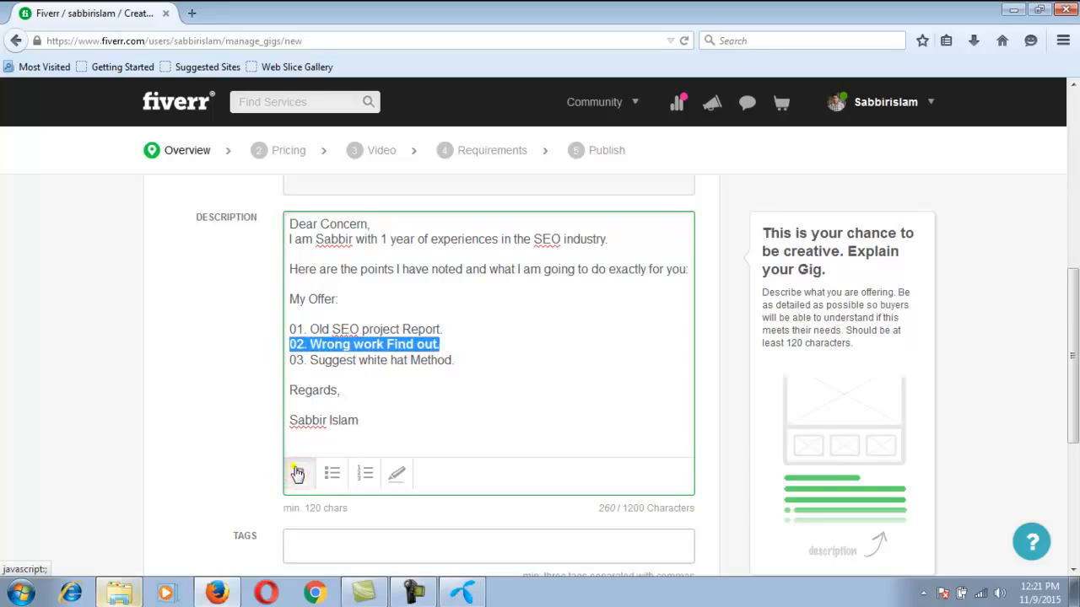
pyautogui.click(397, 405)
# Insert the line "Extra: Competitor Analysis For Help to Rank." between the offer items and "Regards,"
pyautogui.click(294, 374)
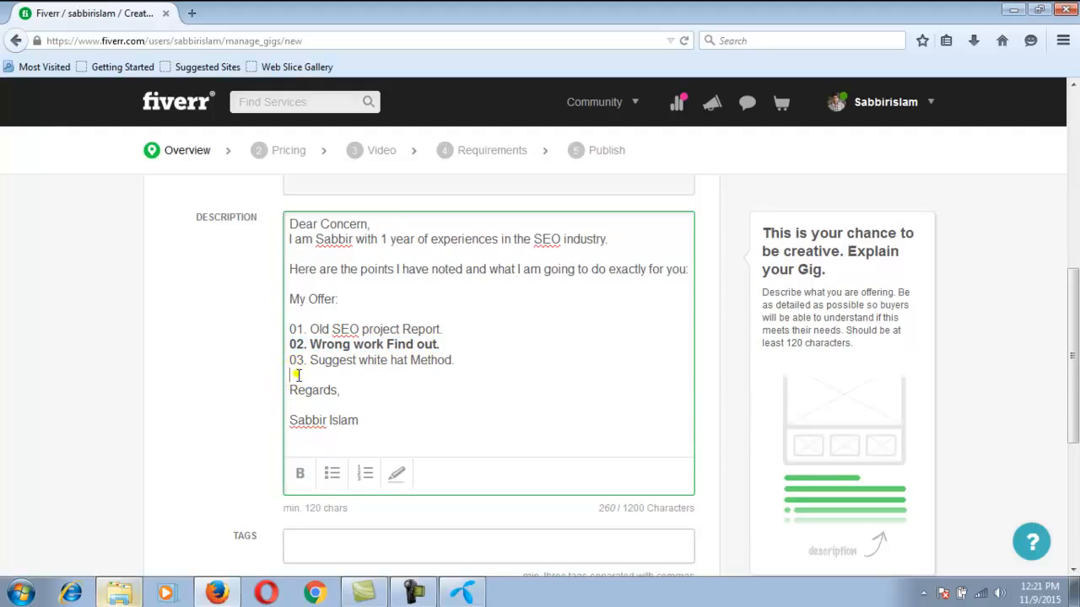
pyautogui.press('Return')
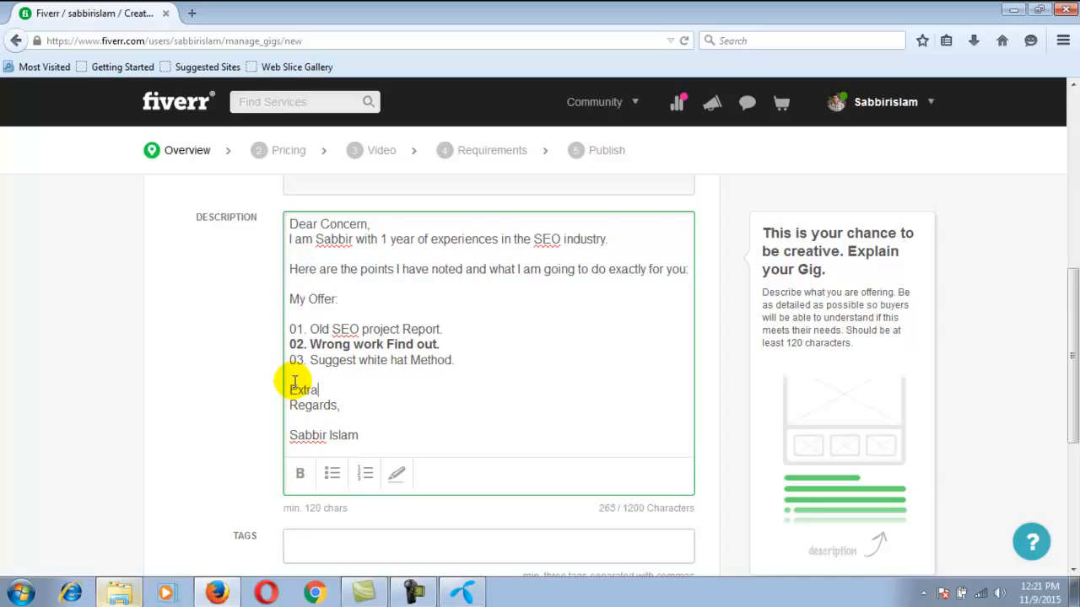
pyautogui.write('Extra:')
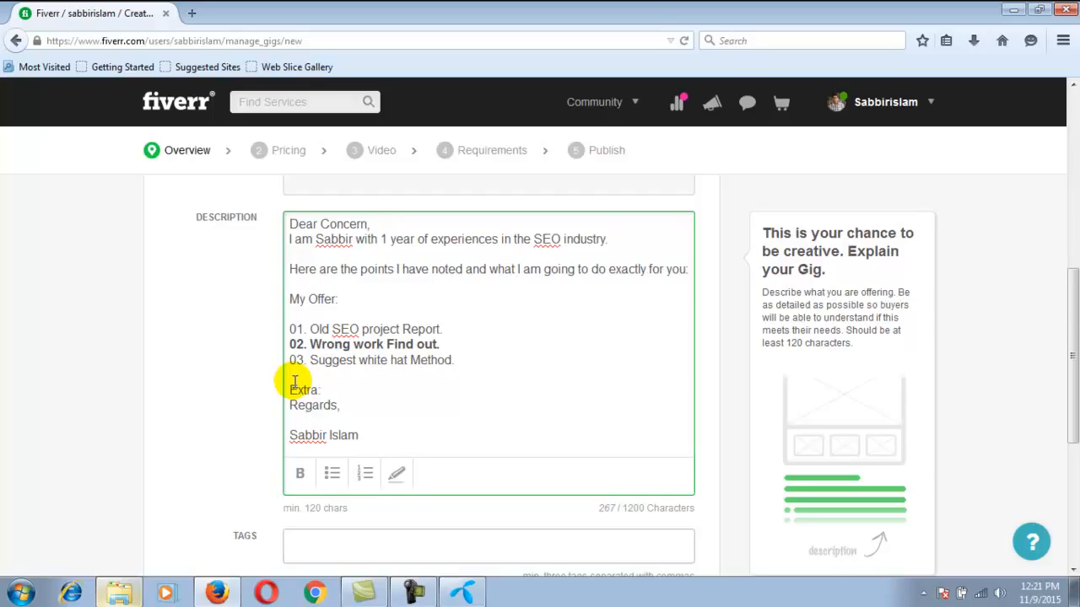
pyautogui.click(335, 390)
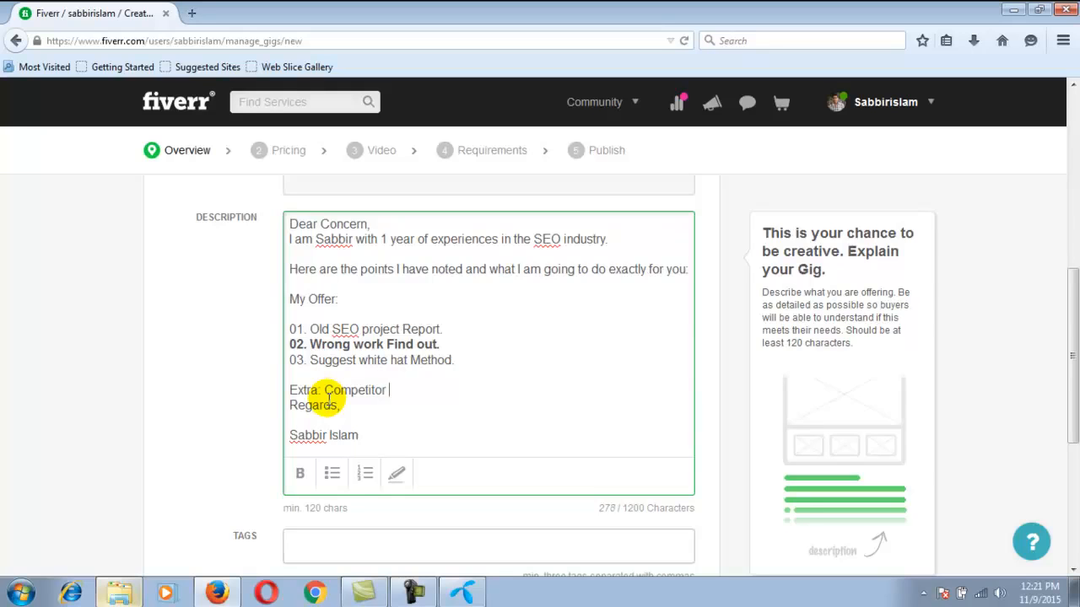
pyautogui.write('lysis For Help')
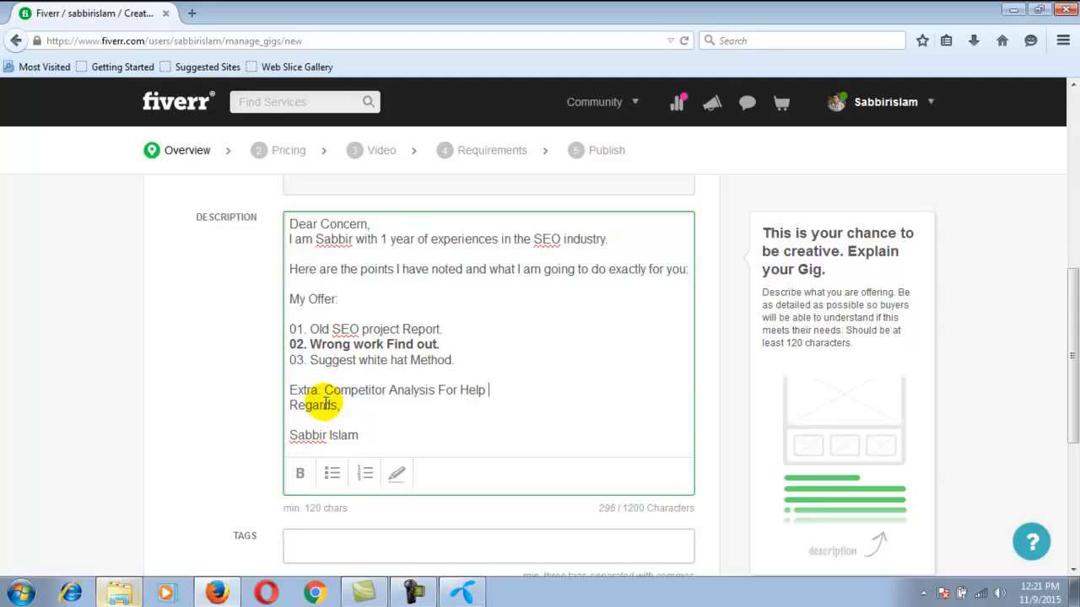
pyautogui.write('Rank.')
# Make the "Extra:" line bold and extend its label to "Extra Service Provide:"
pyautogui.moveTo(536, 394); pyautogui.dragTo(286, 393)
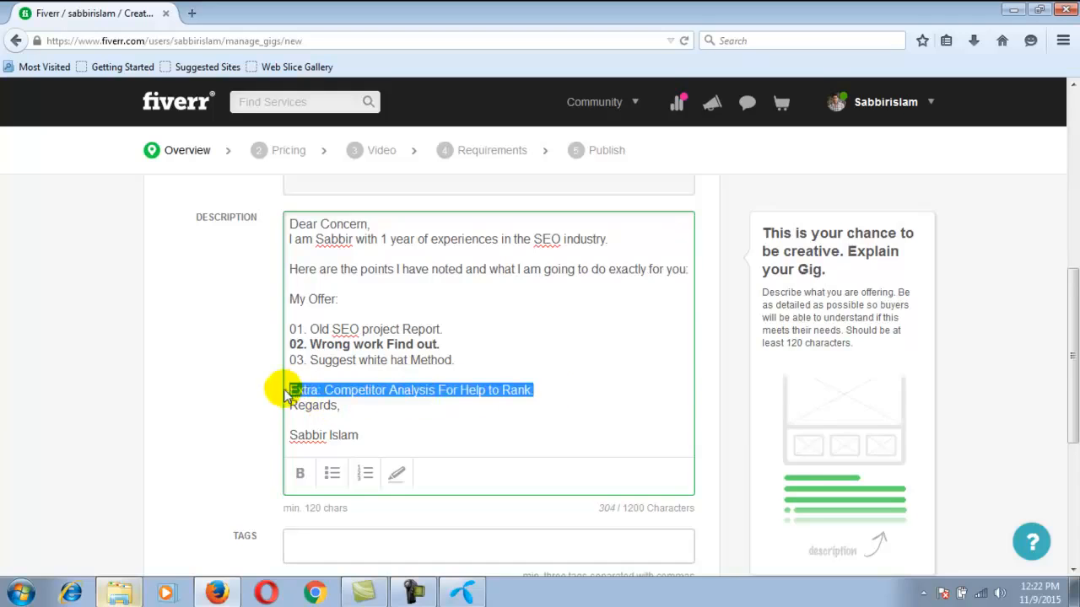
pyautogui.click(299, 473)
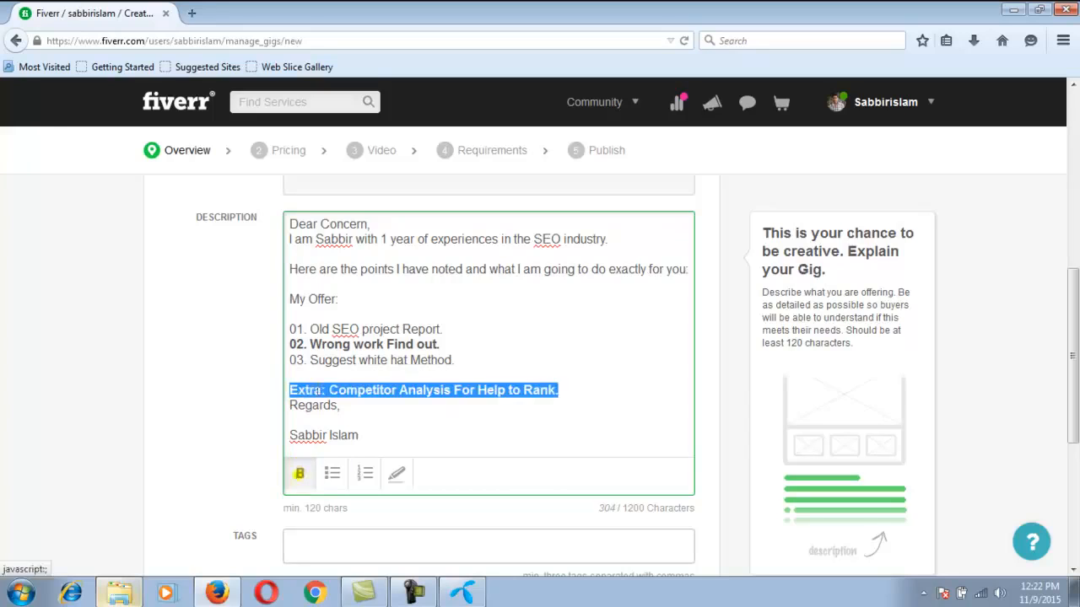
pyautogui.click(321, 391)
pyautogui.write('Servic')
pyautogui.write('e ')
pyautogui.write('Provid')
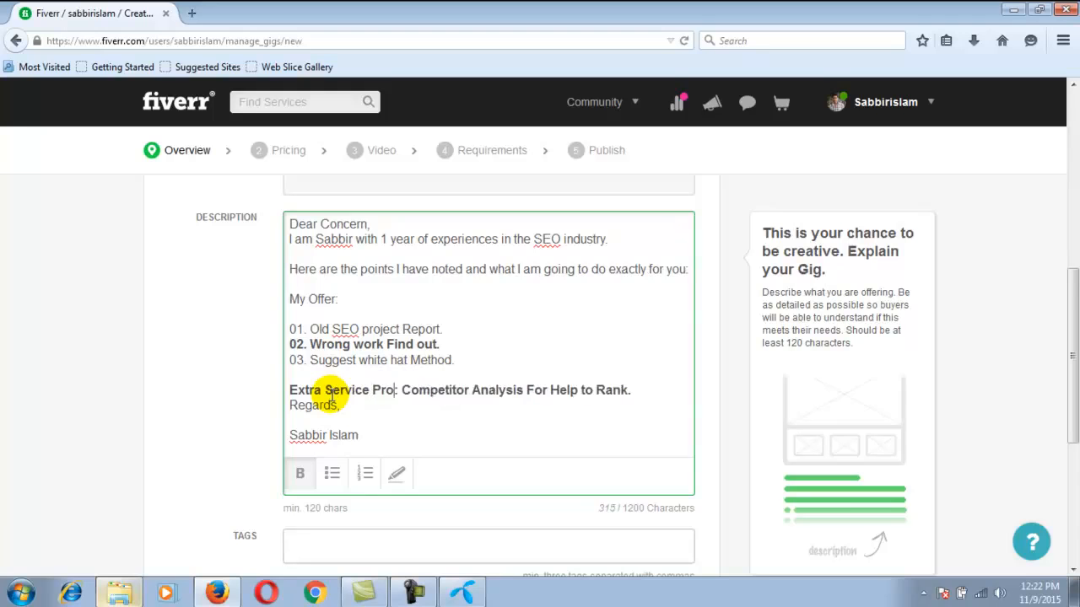
pyautogui.write('er')
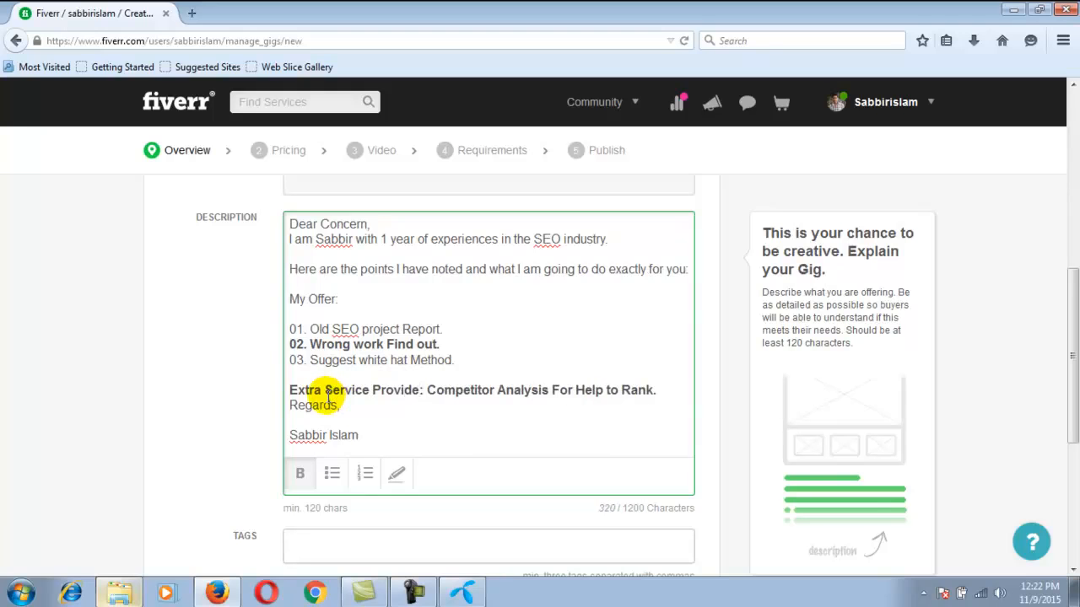
# Add the gig tags "seo service" and "seo audit"
pyautogui.scroll(-2, 465, 417)
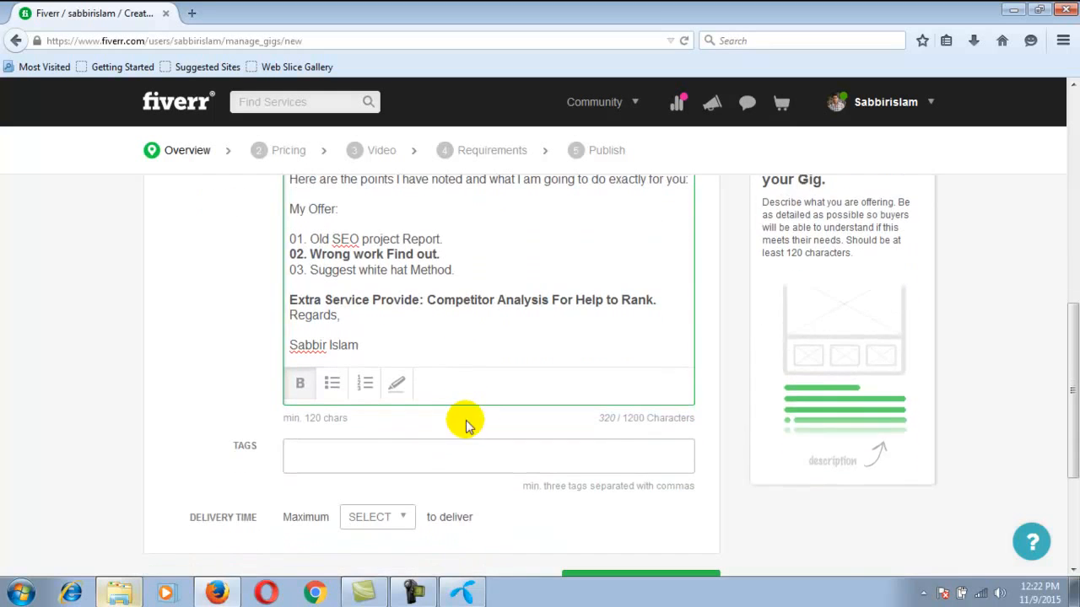
pyautogui.click(376, 458)
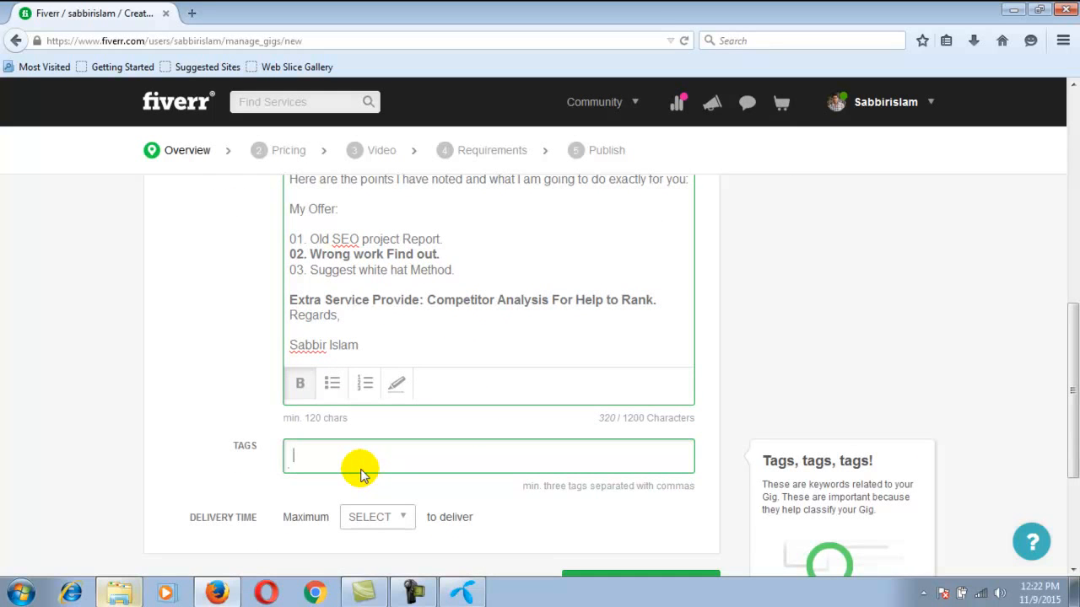
pyautogui.write('seo')
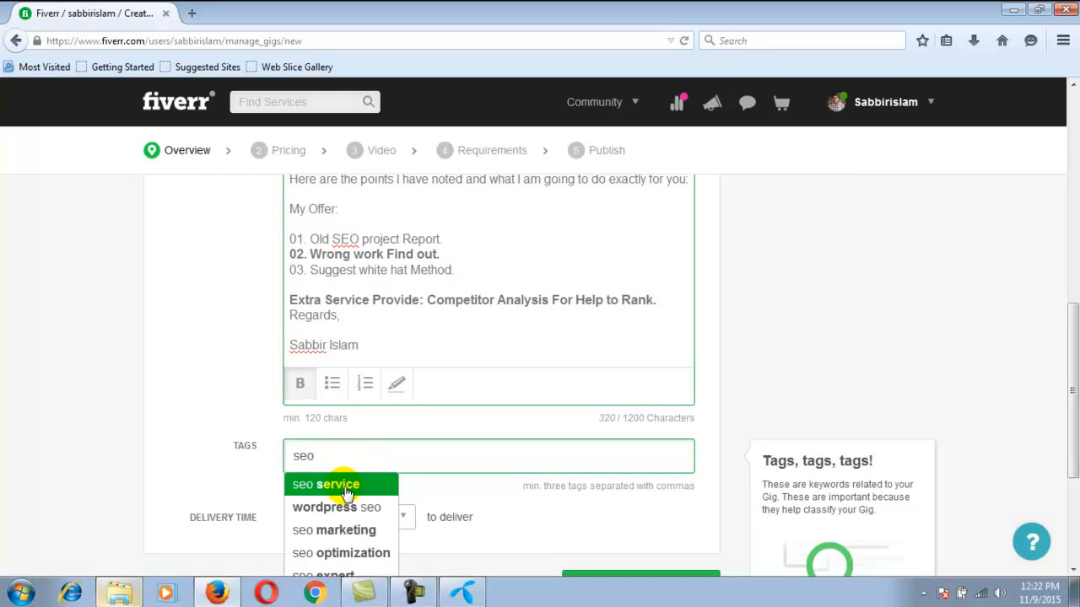
pyautogui.click(353, 483)
pyautogui.write('se')
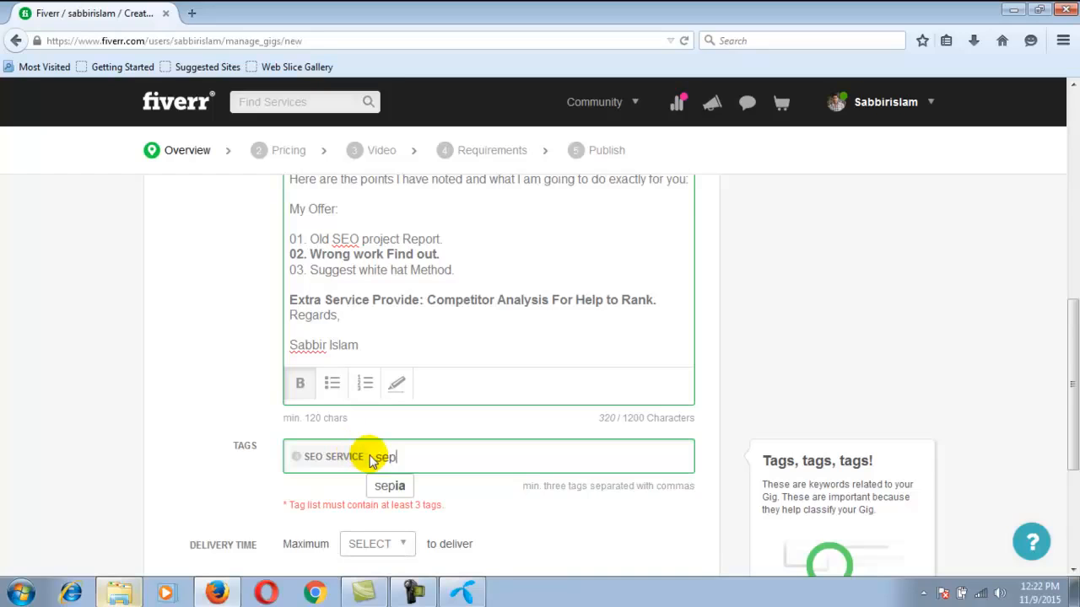
pyautogui.write('p')
pyautogui.press('BackSpace')
pyautogui.write('o audit')
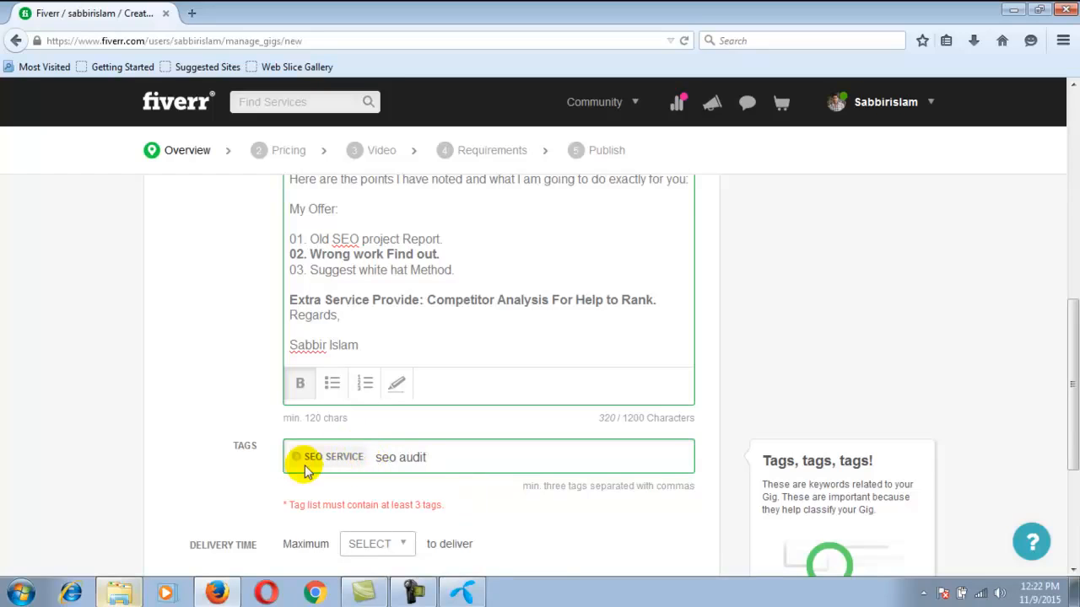
pyautogui.press('Tab')
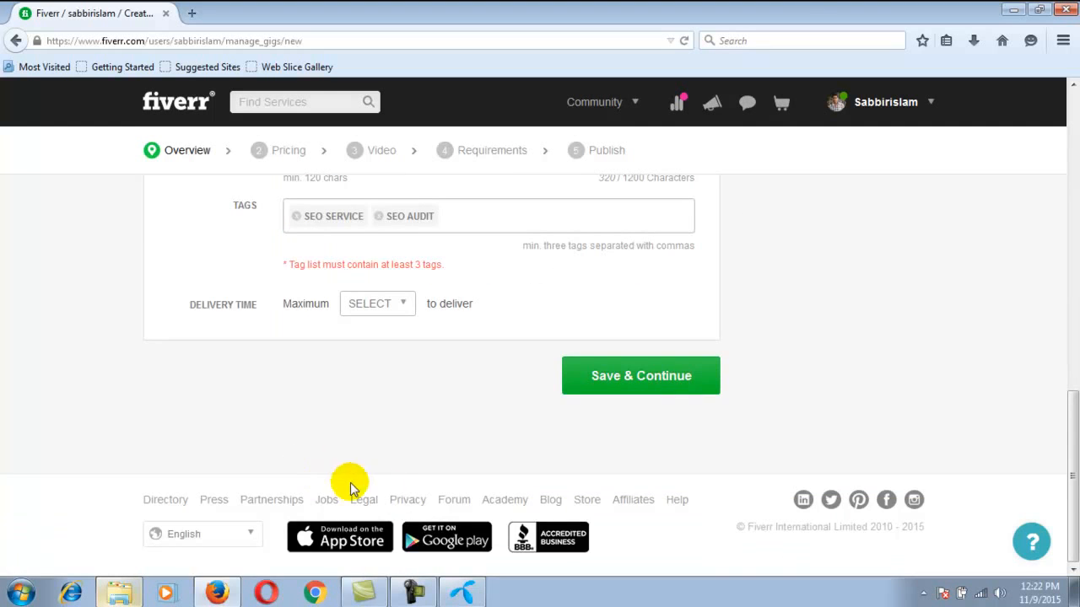
# Add the suggested tag "seo optimization" as the third gig tag
pyautogui.scroll(1, 410, 428)
pyautogui.scroll(1, 410, 432)
pyautogui.click(470, 304)
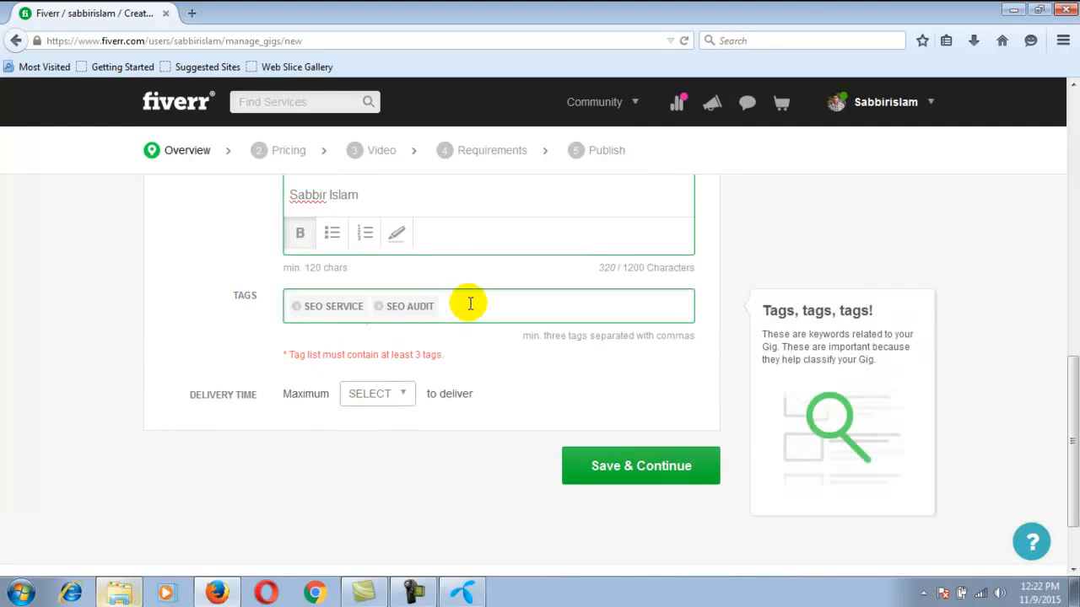
pyautogui.write('seo')
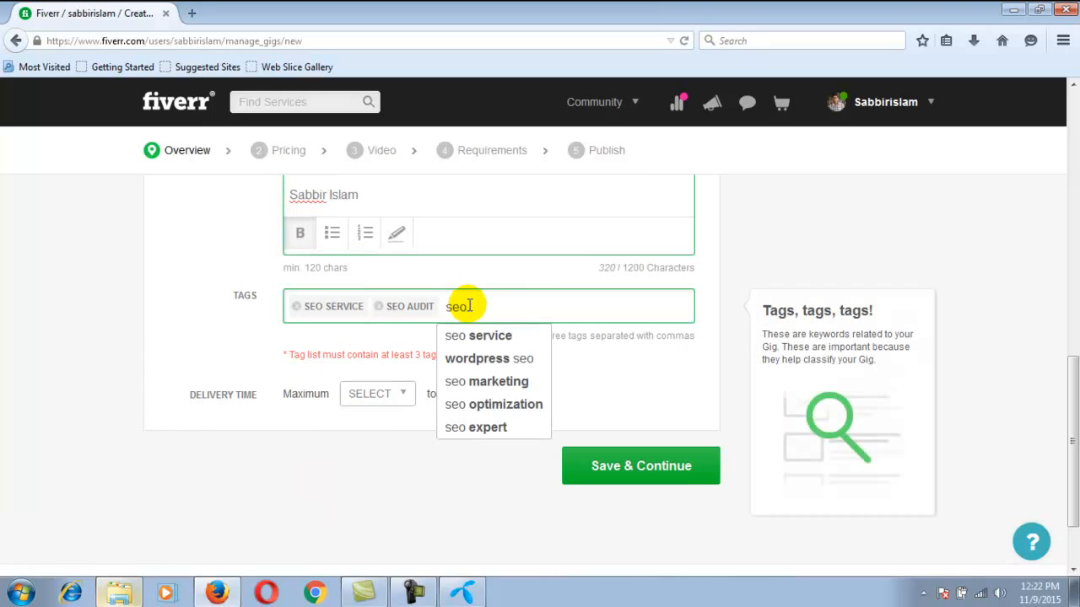
pyautogui.click(525, 412)
pyautogui.click(505, 405)
# Set the gig's category to Online Marketing with the subcategory SEO
pyautogui.scroll(6, 525, 412)
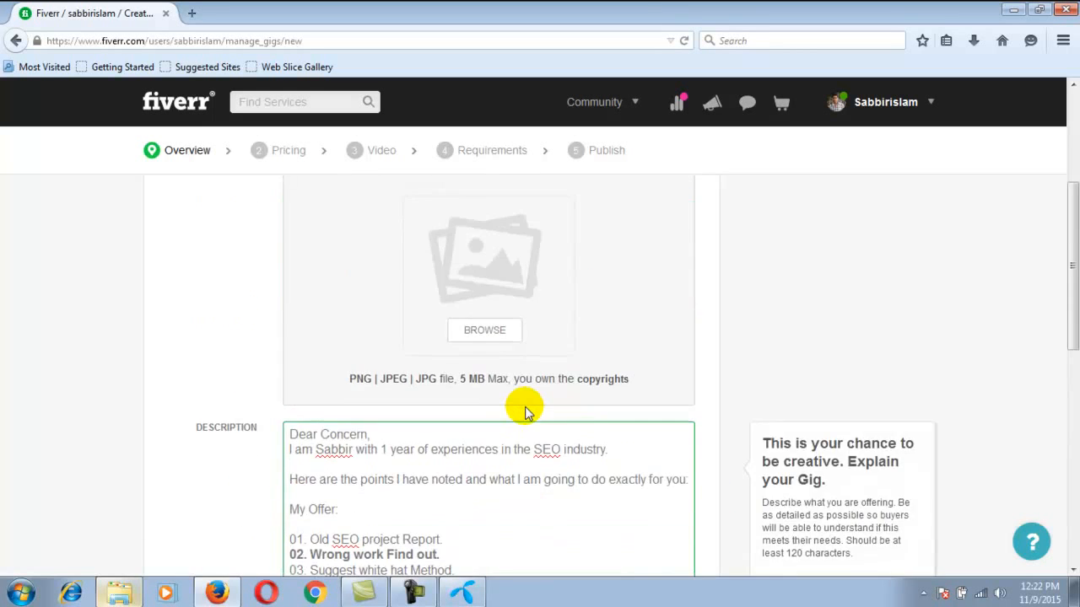
pyautogui.scroll(3, 525, 413)
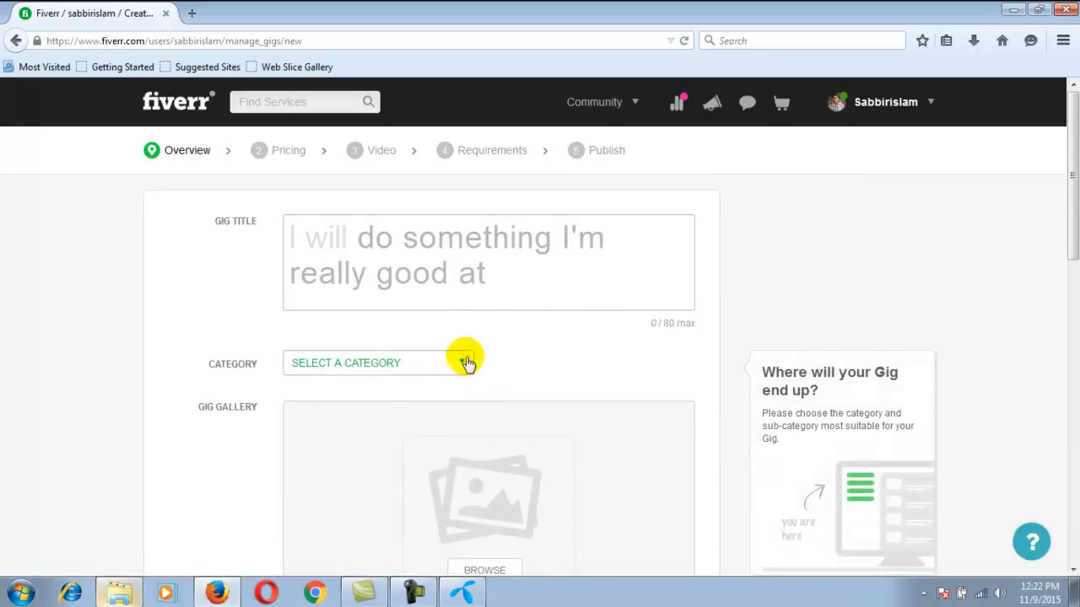
pyautogui.click(465, 365)
pyautogui.click(361, 388)
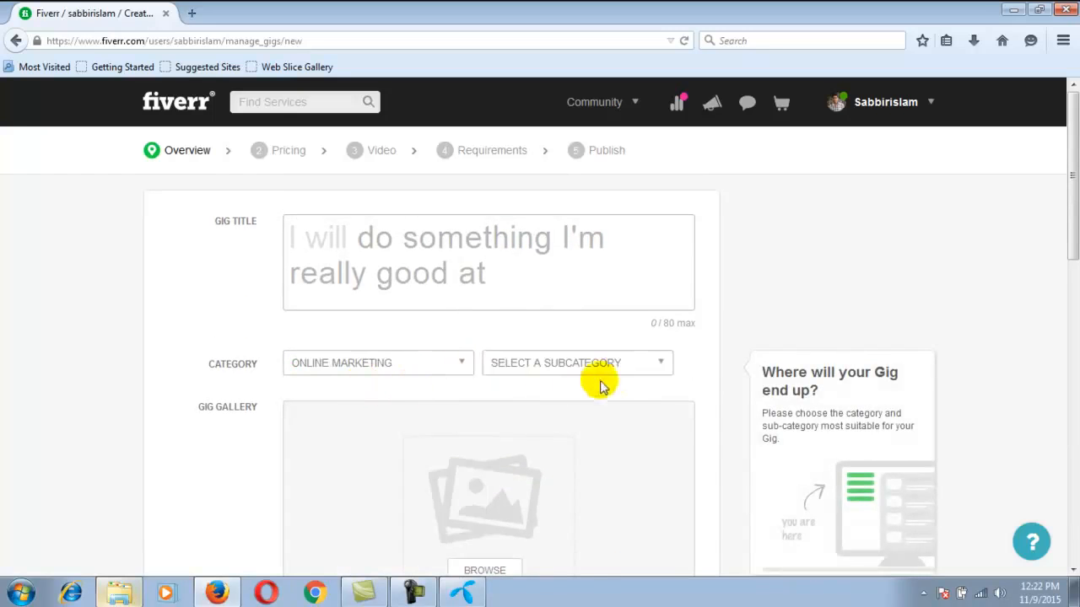
pyautogui.click(662, 364)
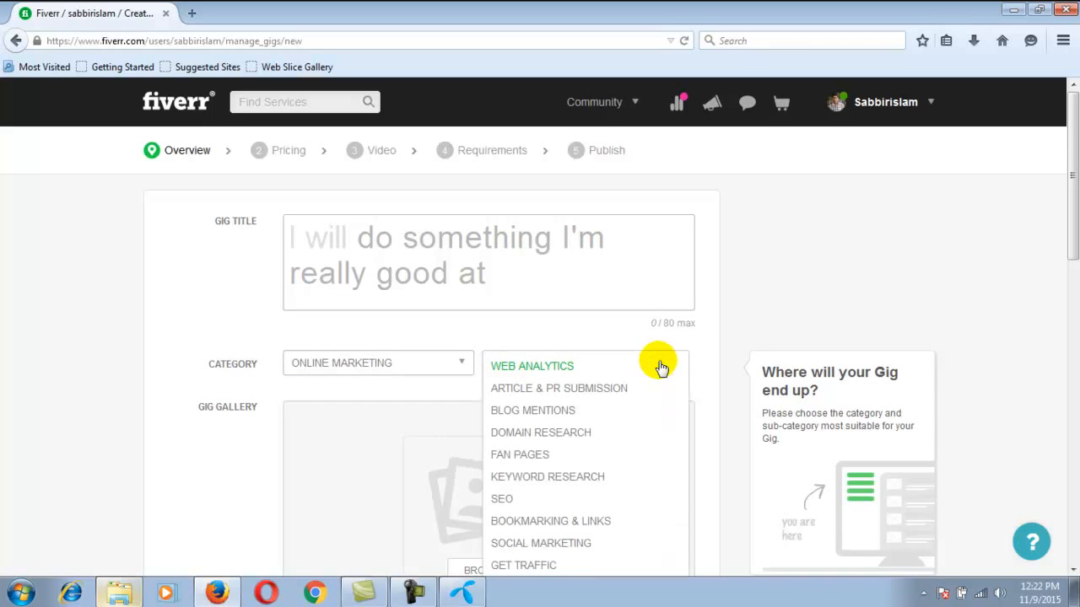
pyautogui.click(502, 499)
# Enter "SEo audit For Search Your Wrong Internet Markting" as the gig title after "I will"
pyautogui.click(344, 305)
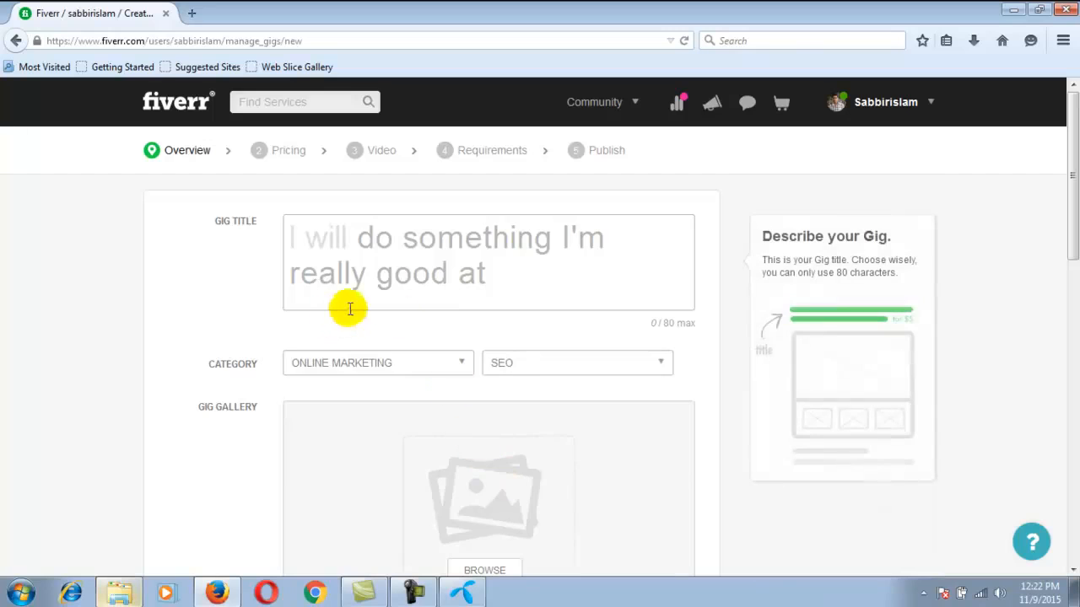
pyautogui.click(407, 264)
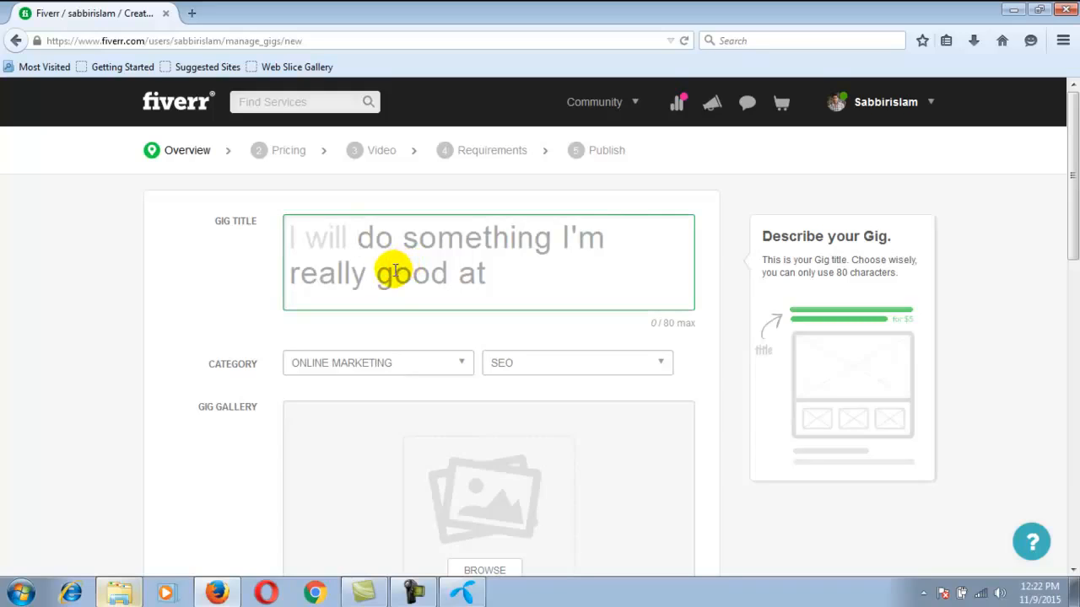
pyautogui.write('S')
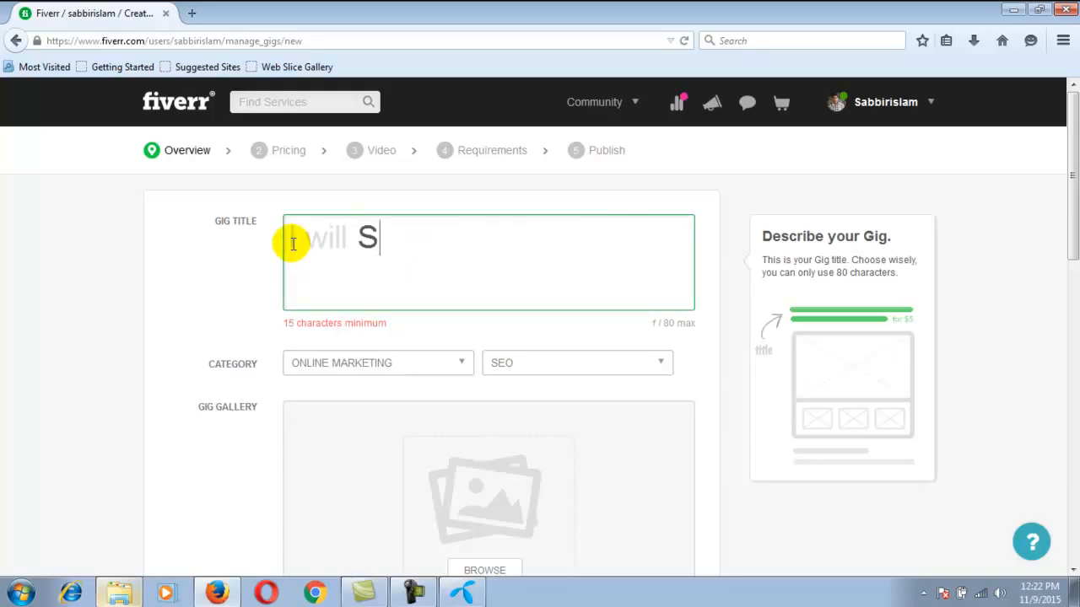
pyautogui.write('Eo a')
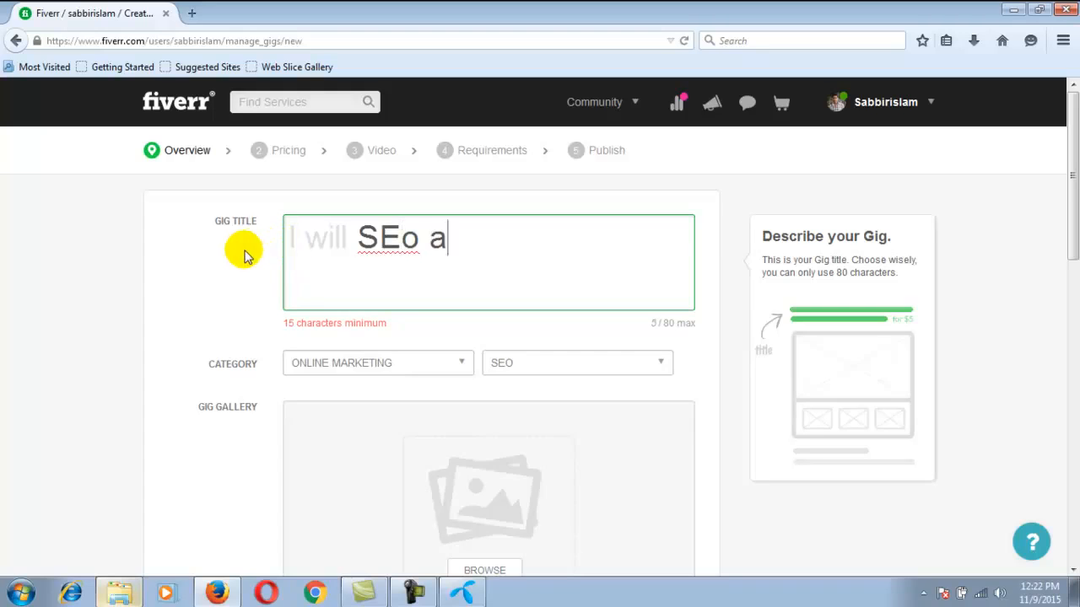
pyautogui.write('udit For S')
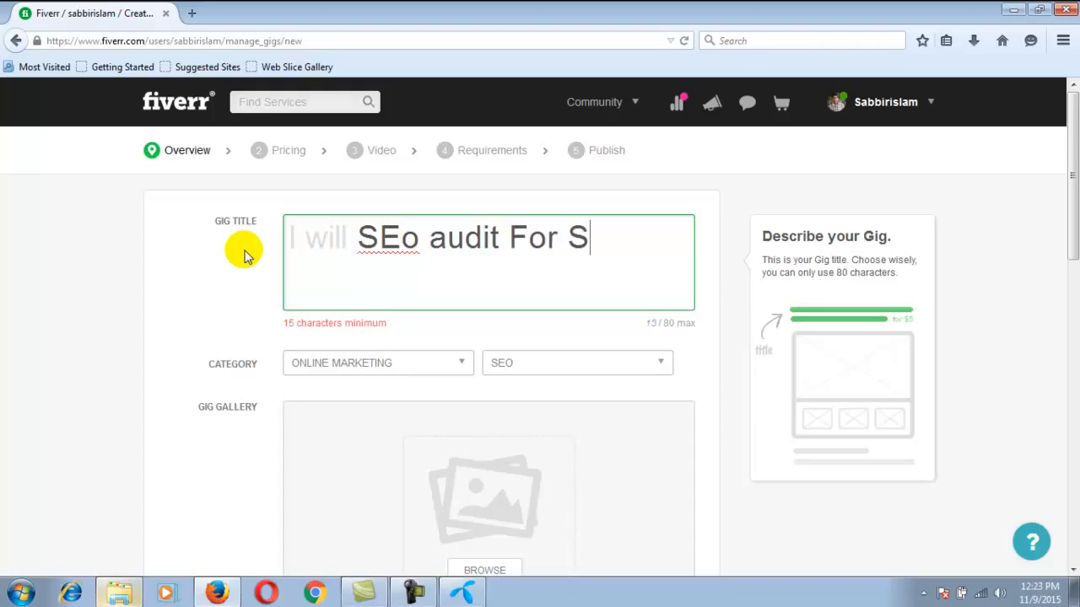
pyautogui.write('earch ')
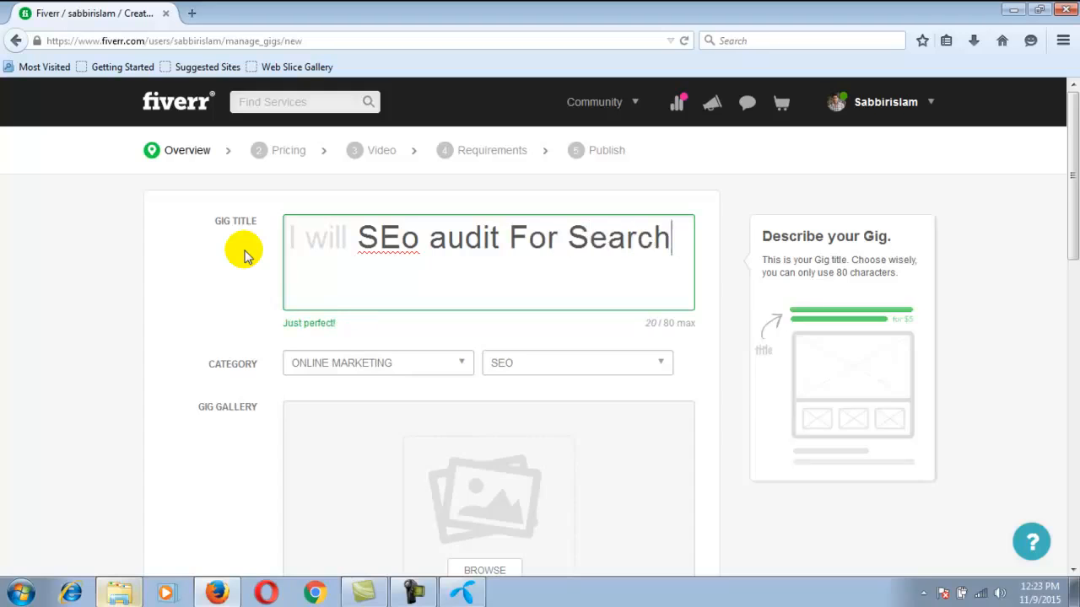
pyautogui.write('Your')
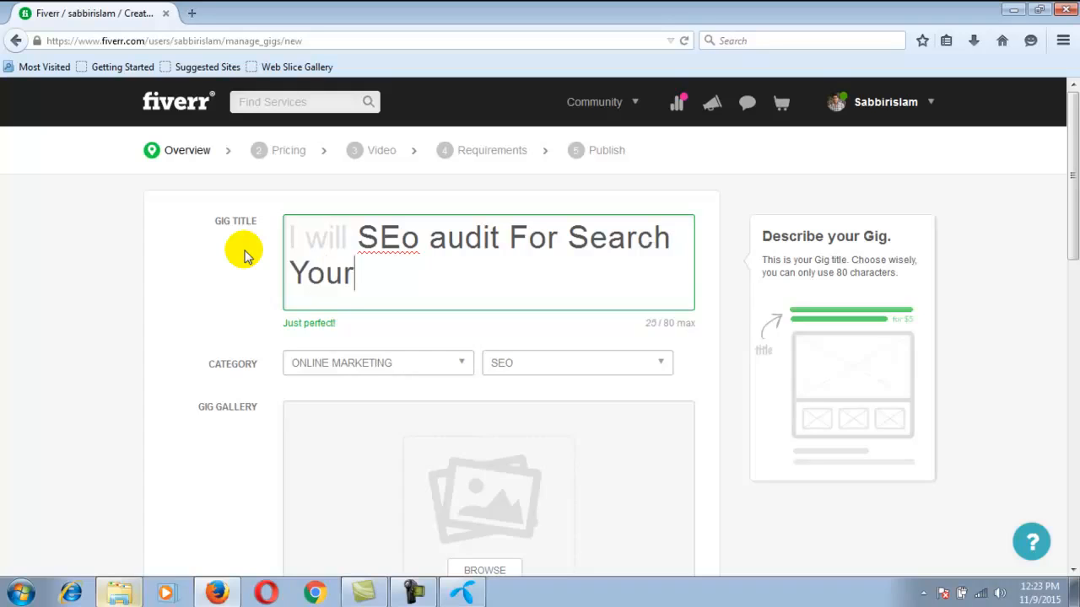
pyautogui.write(' Wr')
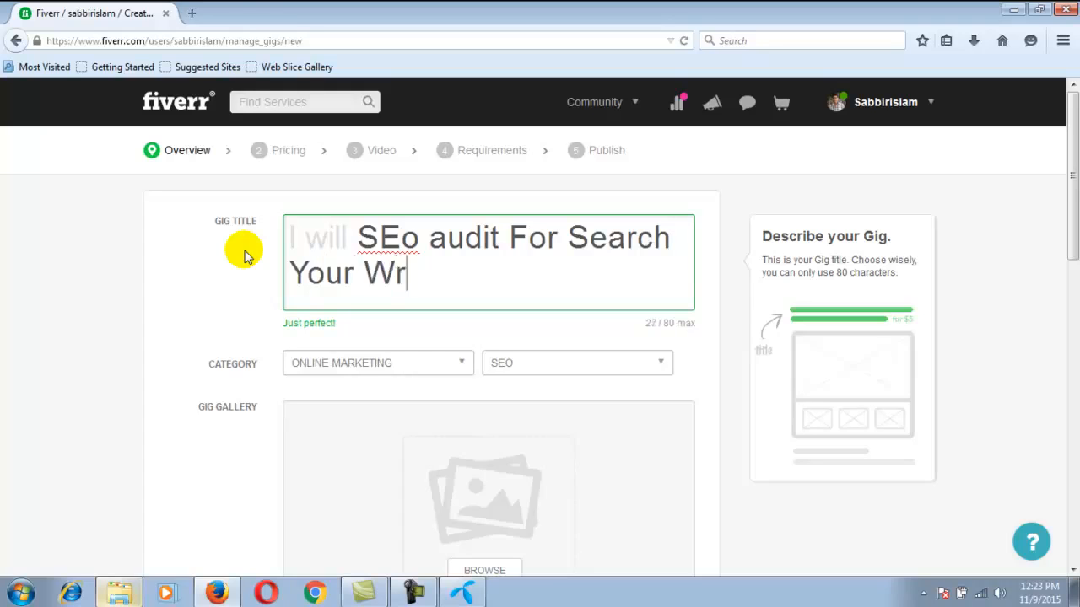
pyautogui.write('ong I')
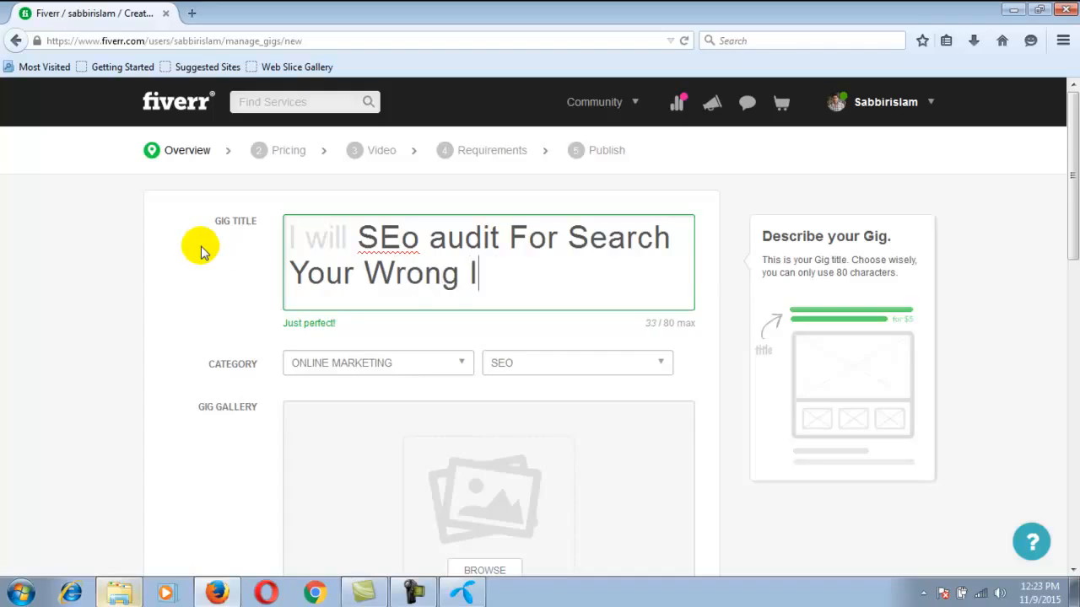
pyautogui.write('nternet ')
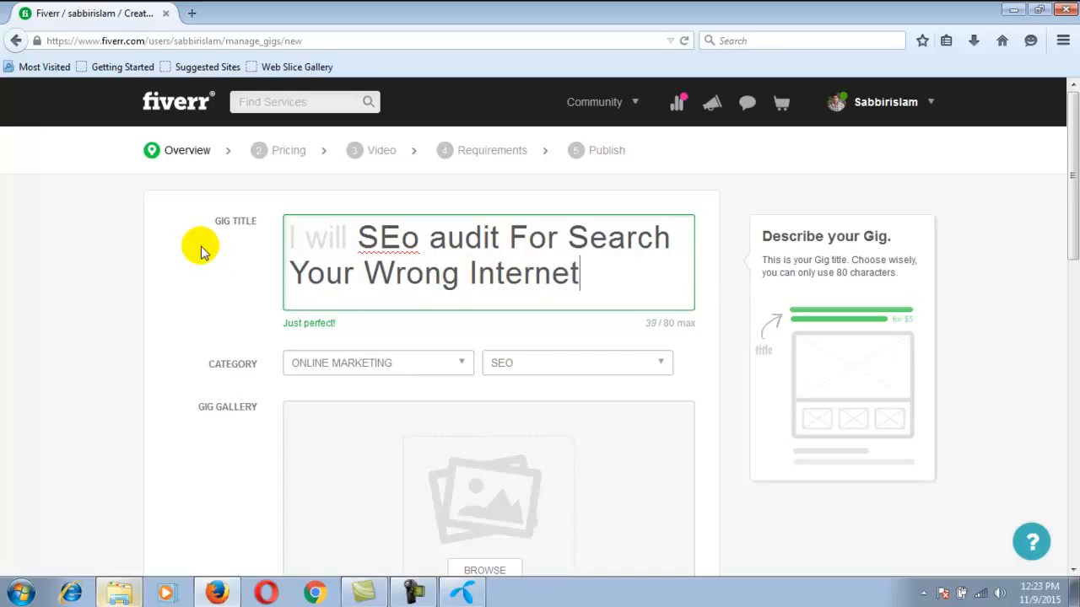
pyautogui.write(' Mar')
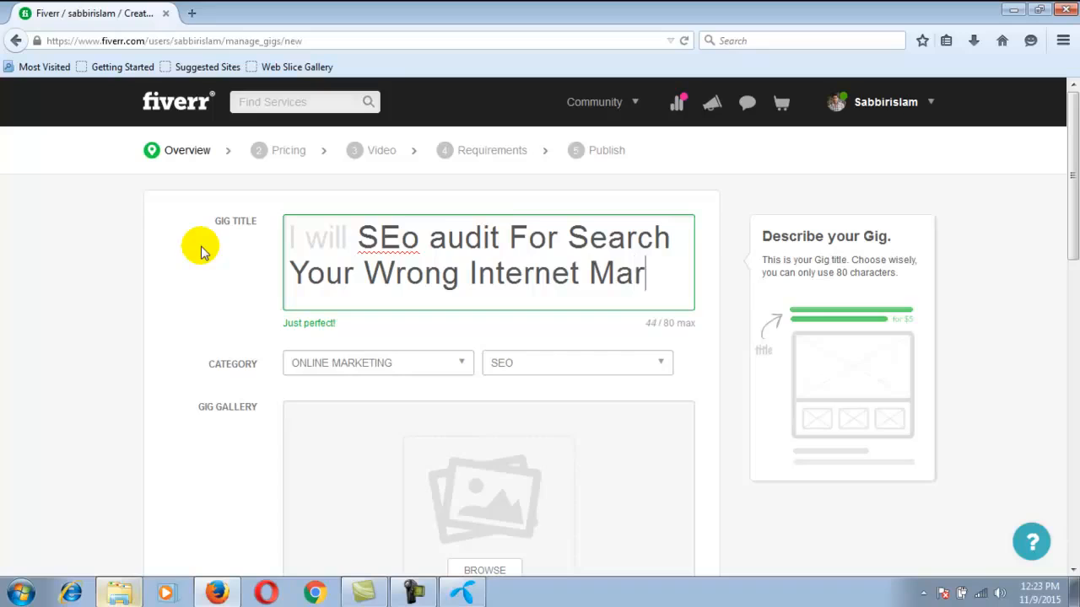
pyautogui.write('kting')
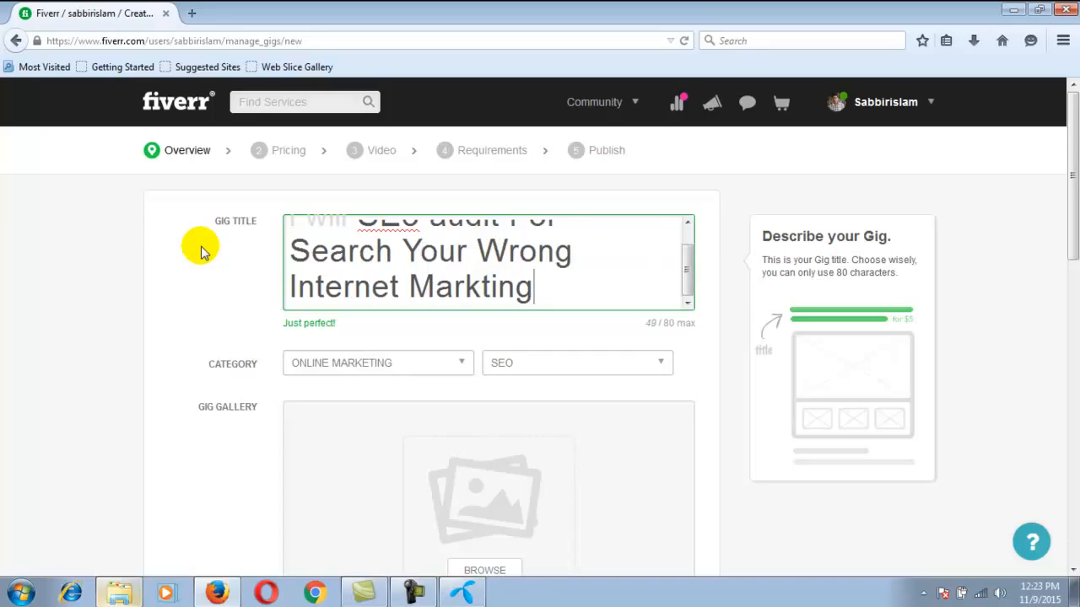
# Correct the spelling of the gig title's last word to "Marketing"
pyautogui.press('Left')
pyautogui.press('Left')
pyautogui.write('e')
pyautogui.press('Right')
pyautogui.click(642, 296)
pyautogui.click(590, 333)
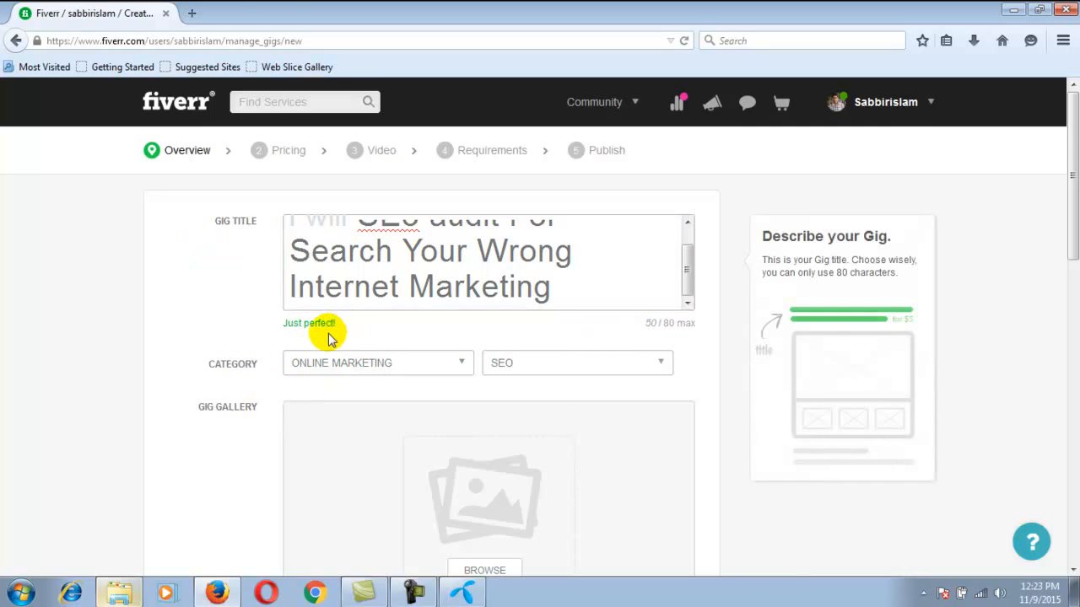
# Open a new browser tab and place the cursor in the web search field
pyautogui.scroll(-2, 445, 410)
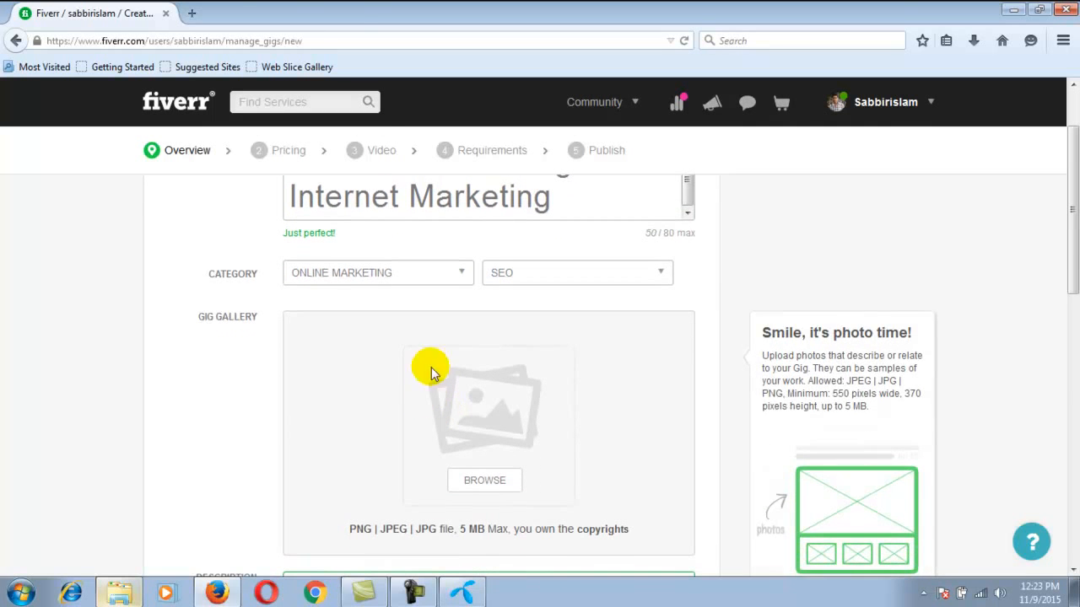
pyautogui.click(192, 13)
pyautogui.click(748, 41)
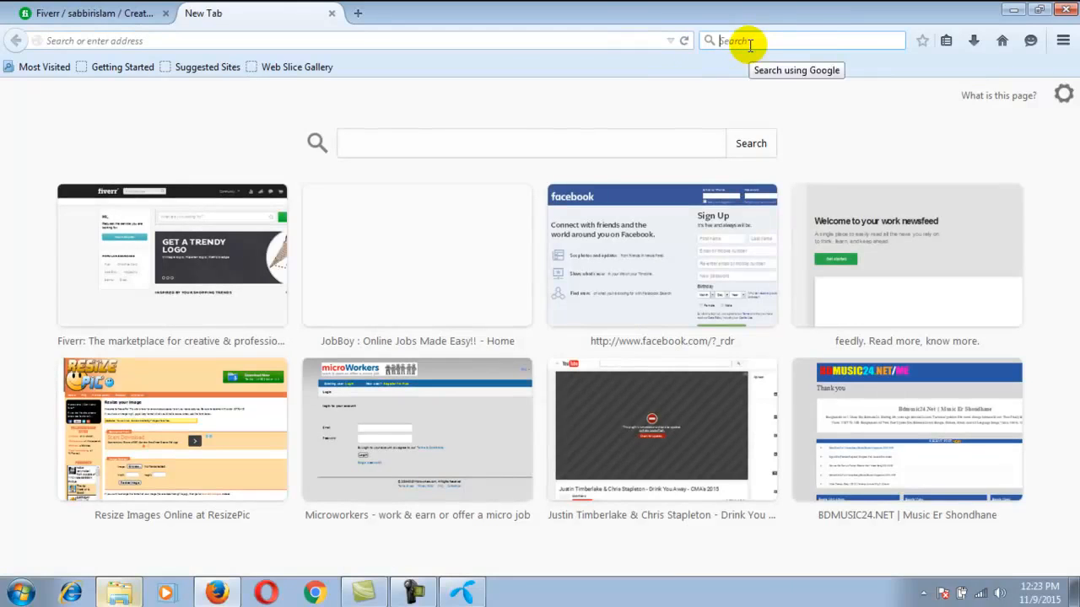
pyautogui.click(411, 593)
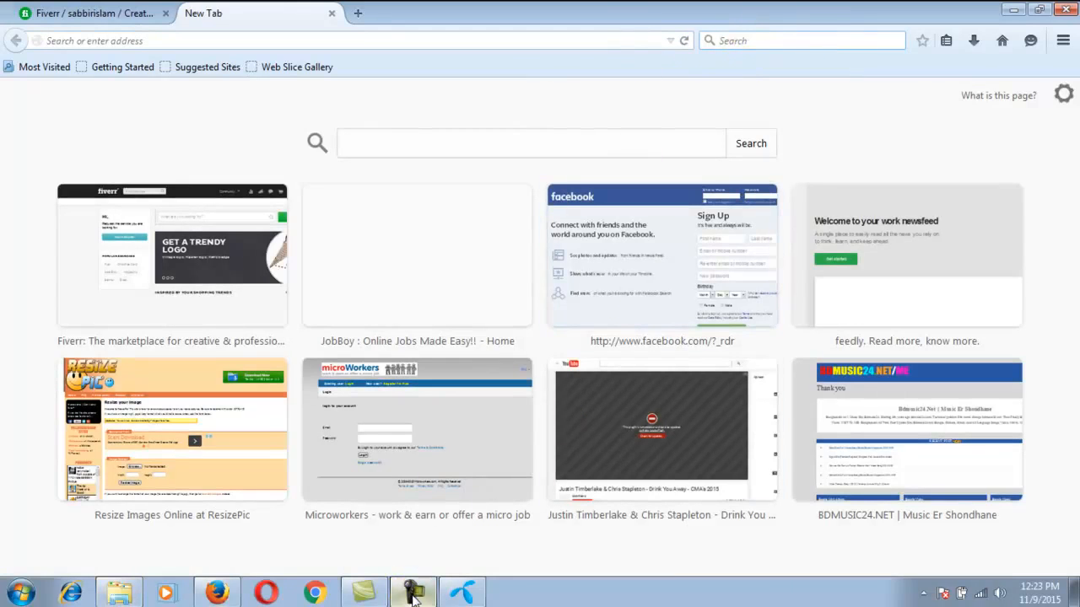
pyautogui.click(1004, 516)
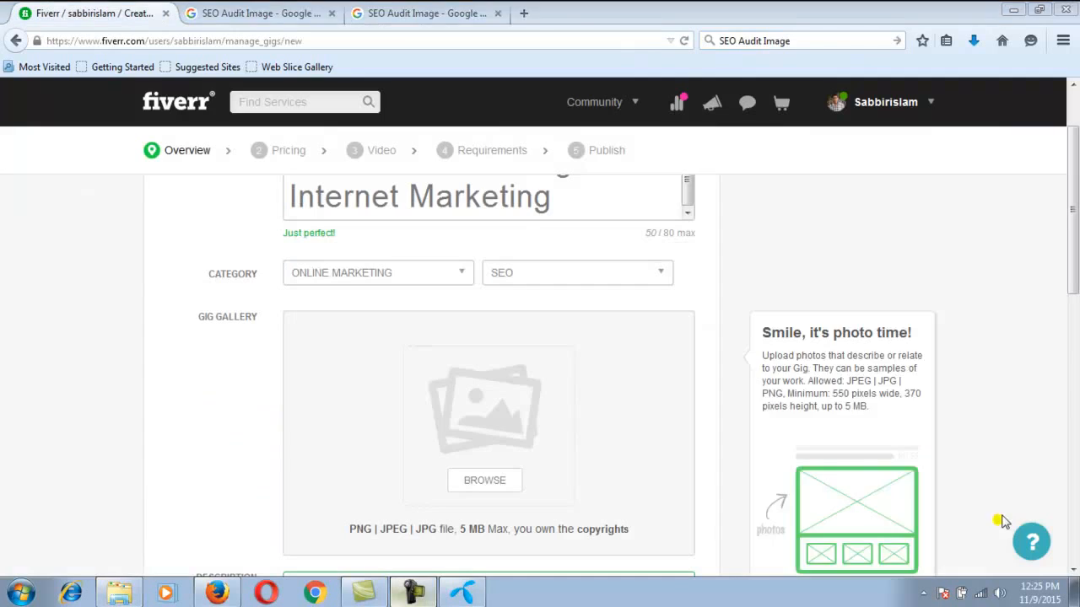
pyautogui.click(999, 527)
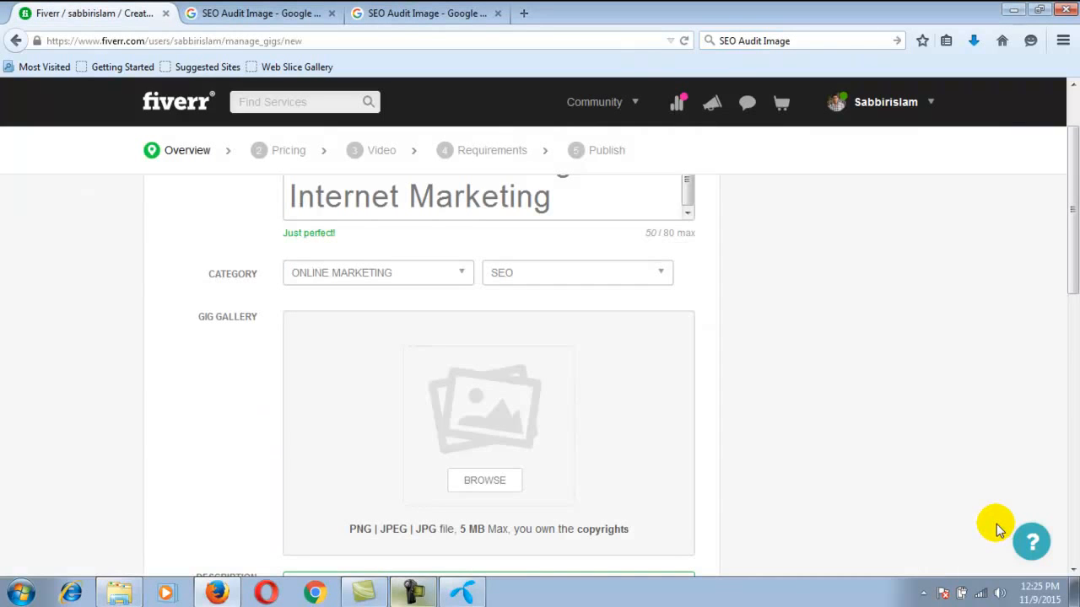
# Choose the SEO Audit PNG file from the Downloads folder as the gig gallery image
pyautogui.click(492, 488)
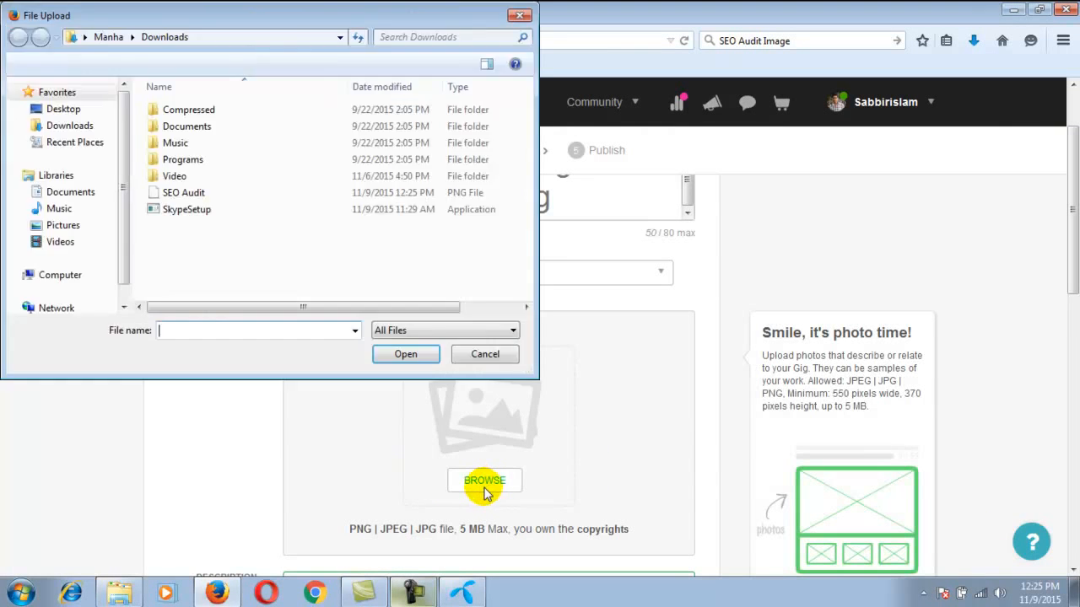
pyautogui.click(172, 194)
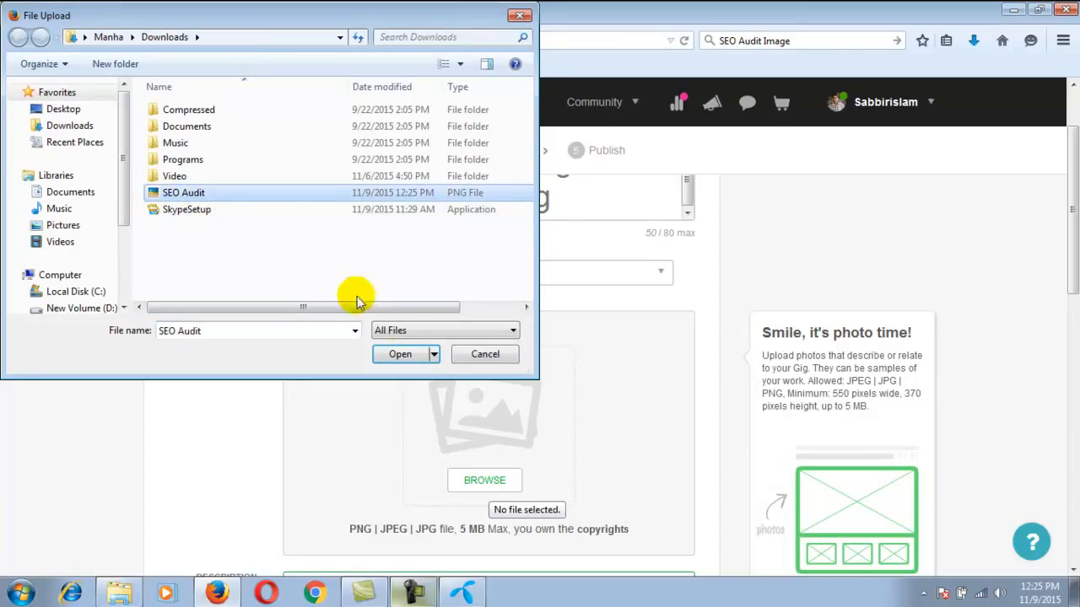
pyautogui.click(403, 355)
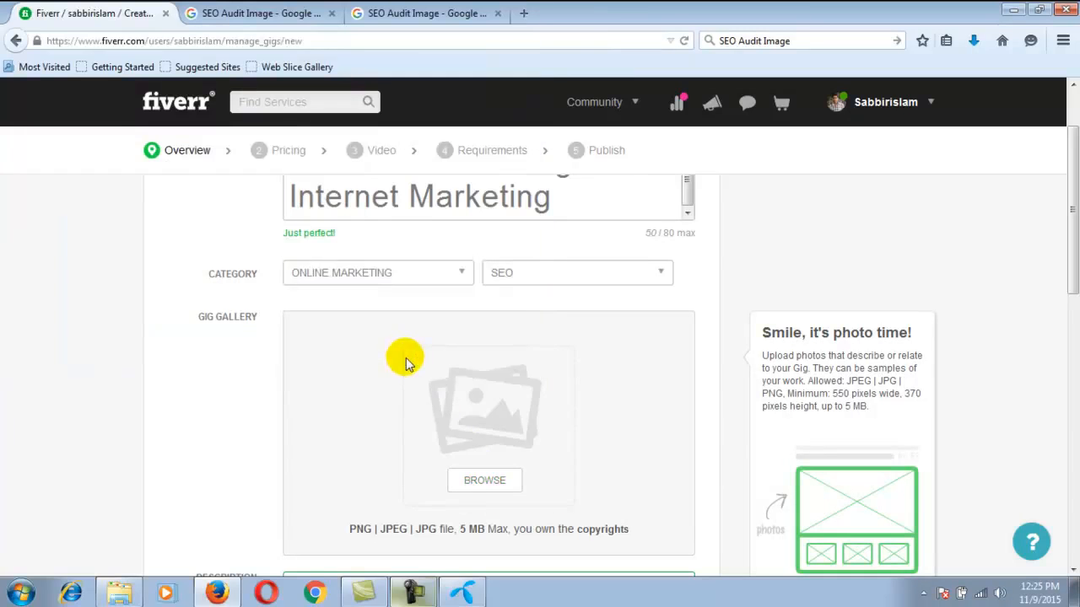
# Set the gig's maximum delivery time to 1 day
pyautogui.scroll(-3, 455, 411)
pyautogui.scroll(-6, 452, 414)
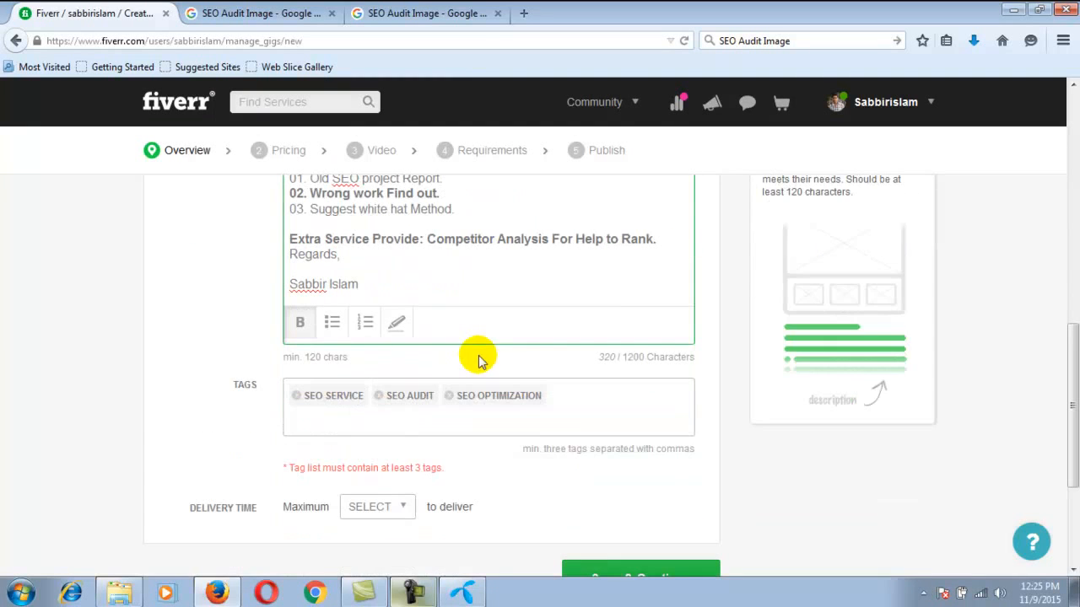
pyautogui.click(405, 509)
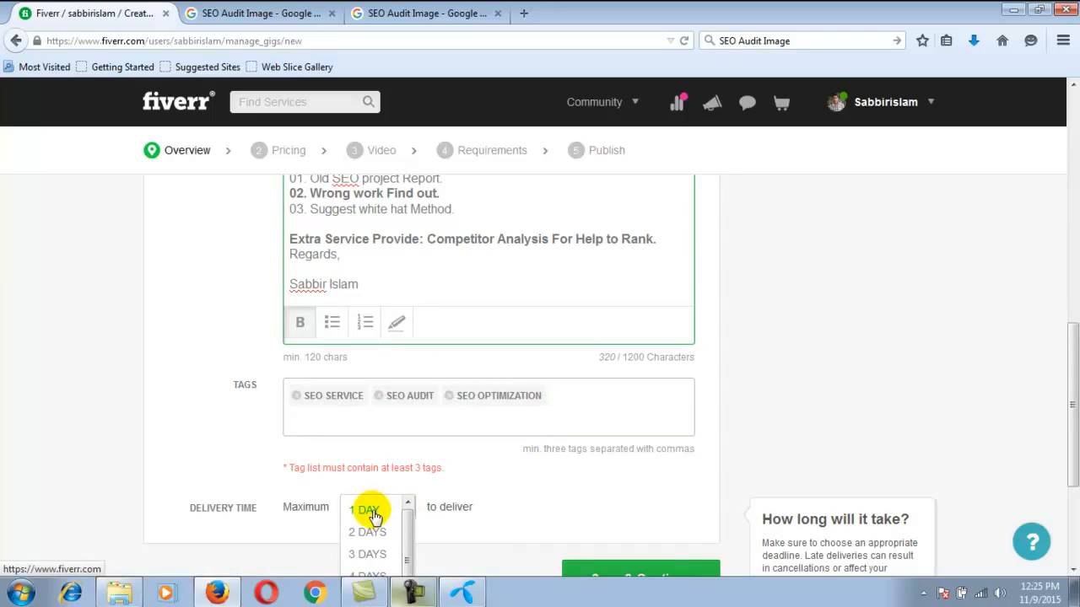
pyautogui.click(374, 513)
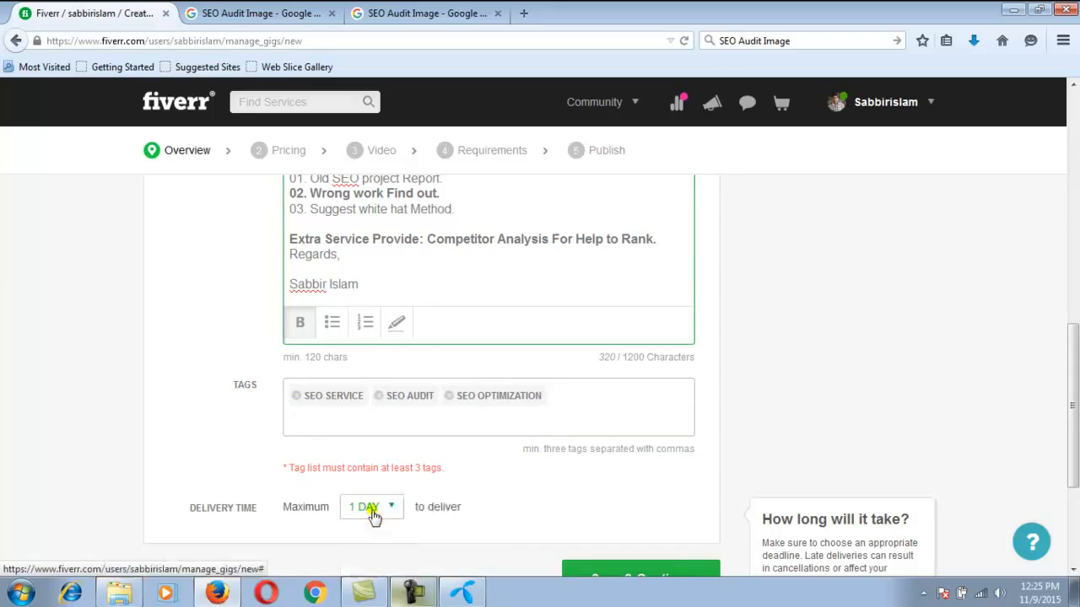
# Try to save the gig overview and continue, and check the description and tags on the form
pyautogui.scroll(-3, 674, 503)
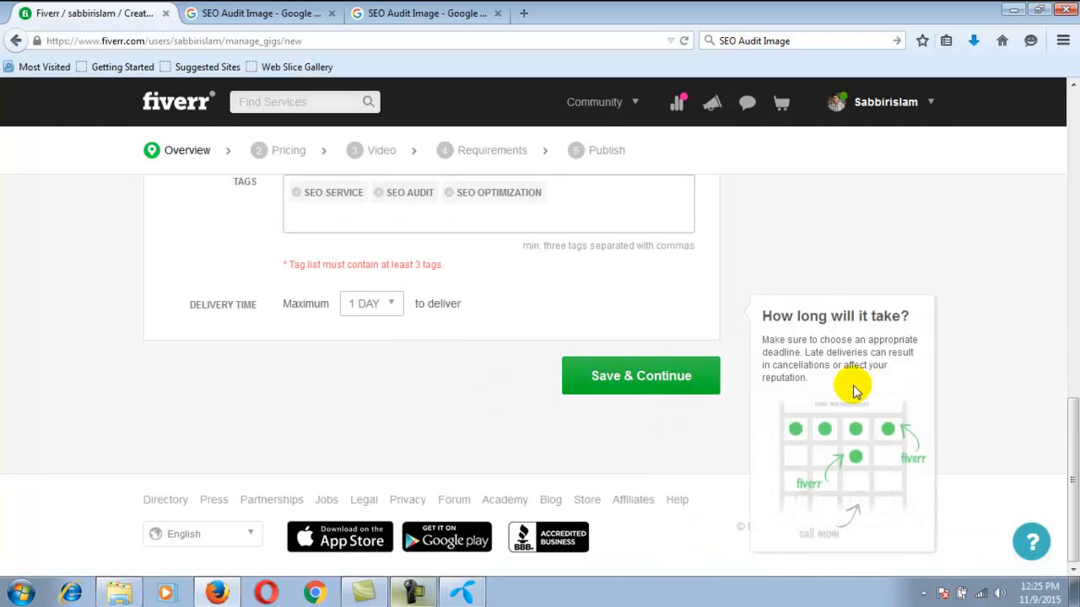
pyautogui.click(652, 377)
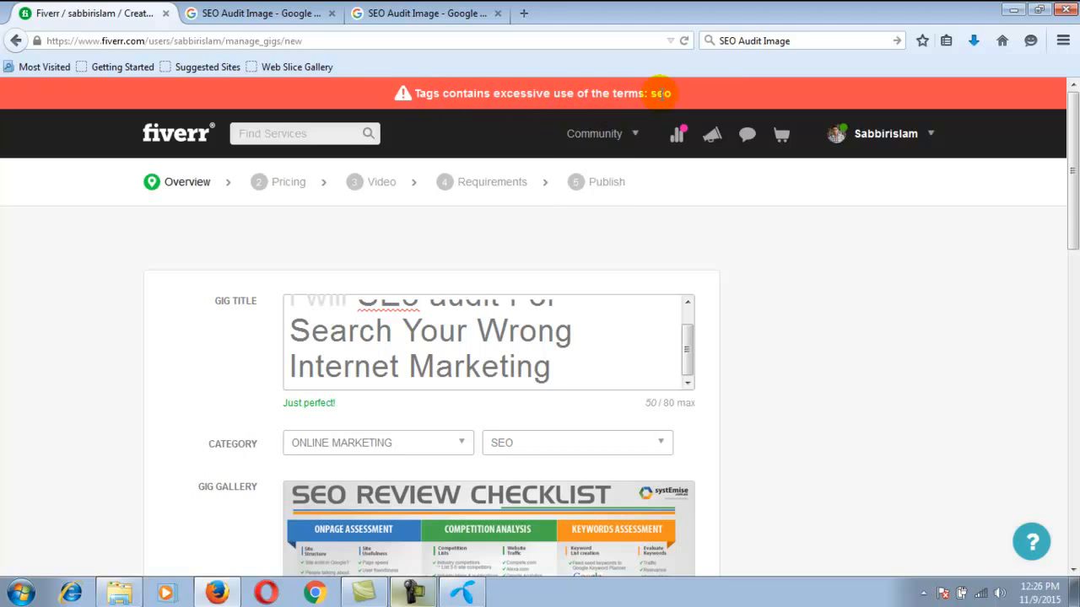
pyautogui.scroll(-5, 680, 424)
pyautogui.scroll(-3, 684, 428)
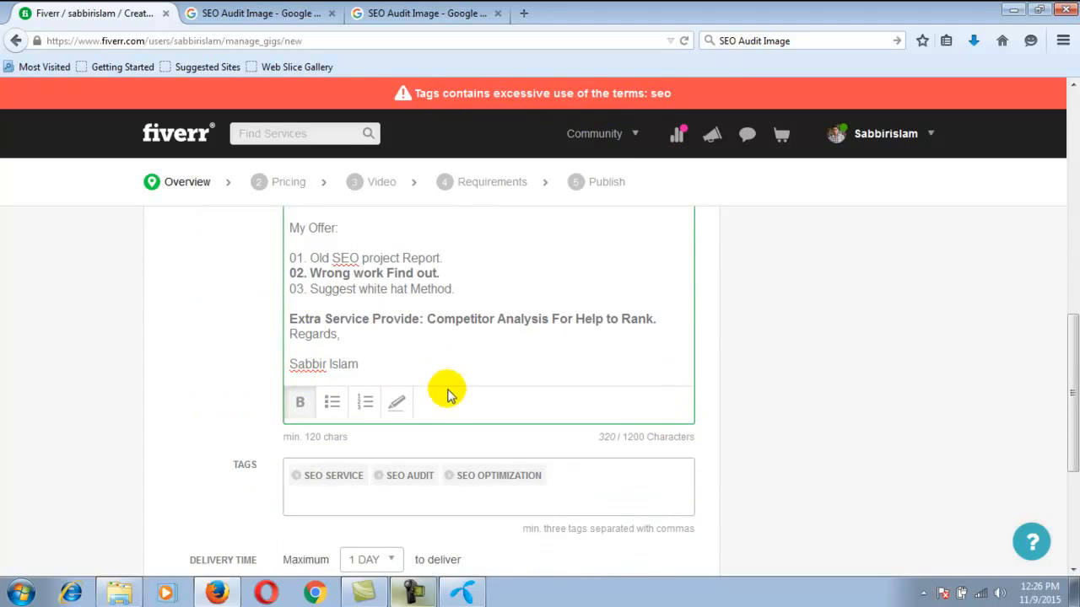
pyautogui.scroll(-2, 441, 374)
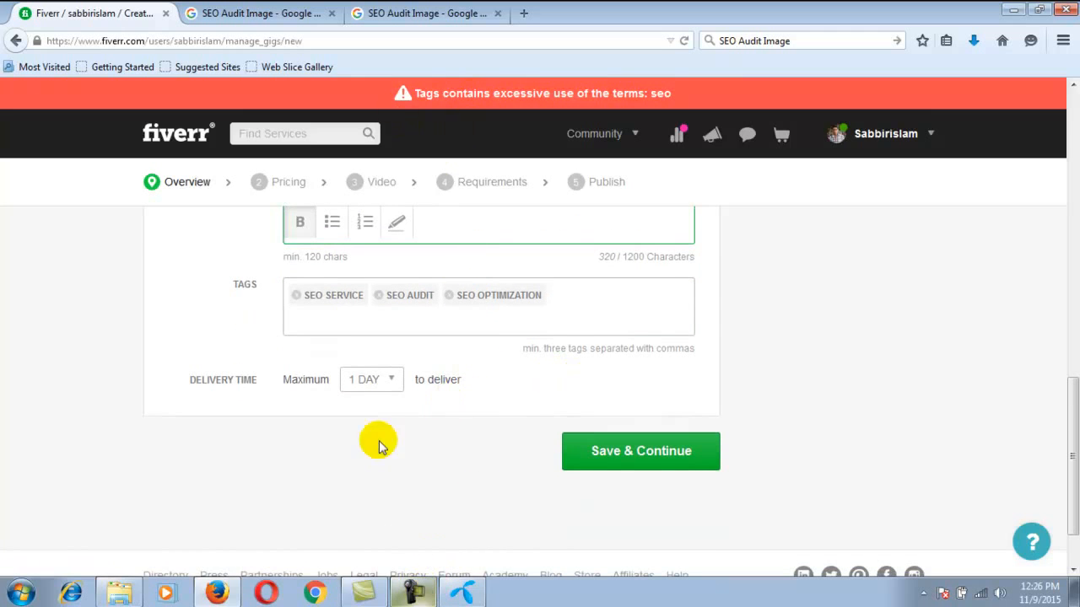
pyautogui.scroll(5, 472, 376)
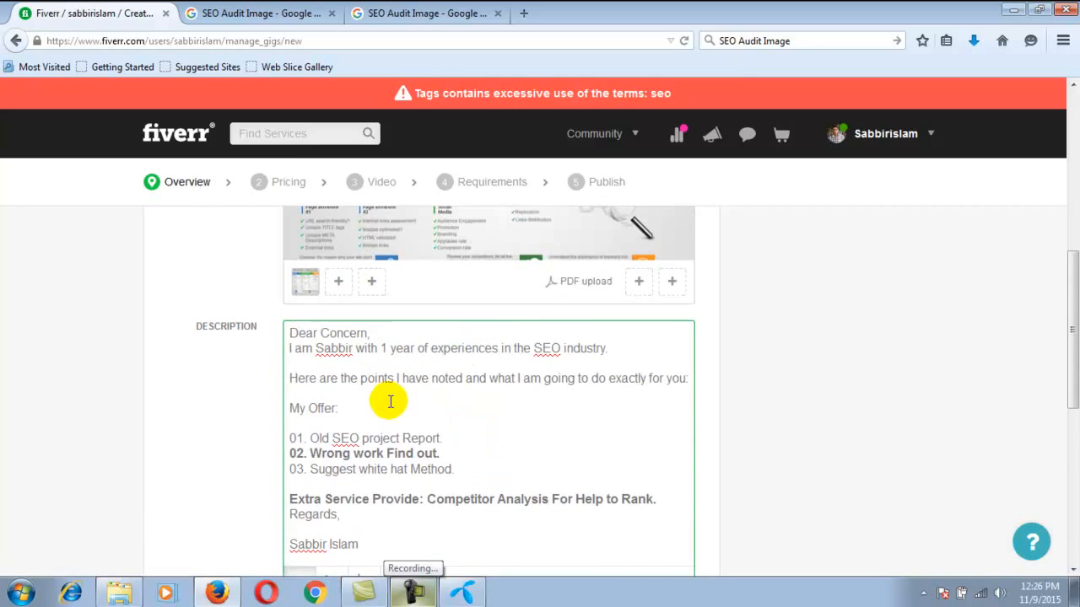
pyautogui.scroll(-4, 384, 396)
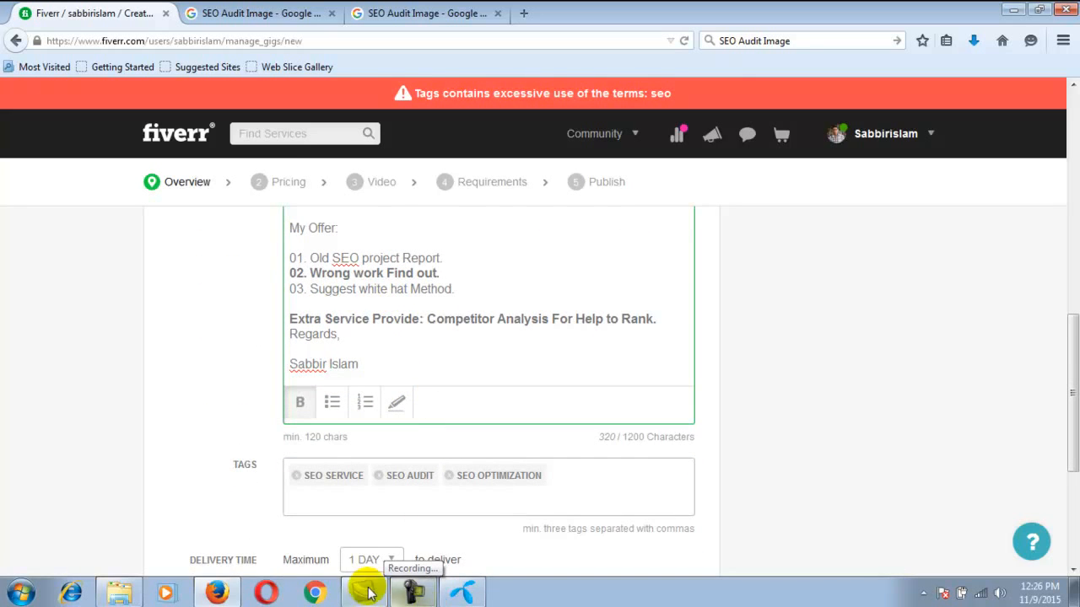
pyautogui.click(412, 593)
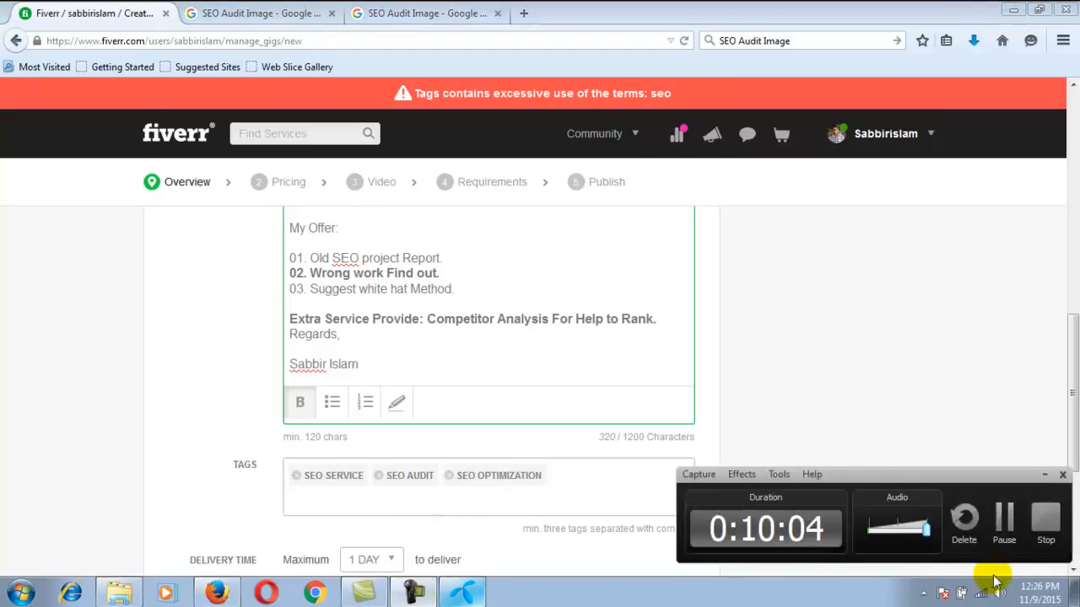
pyautogui.click(996, 513)
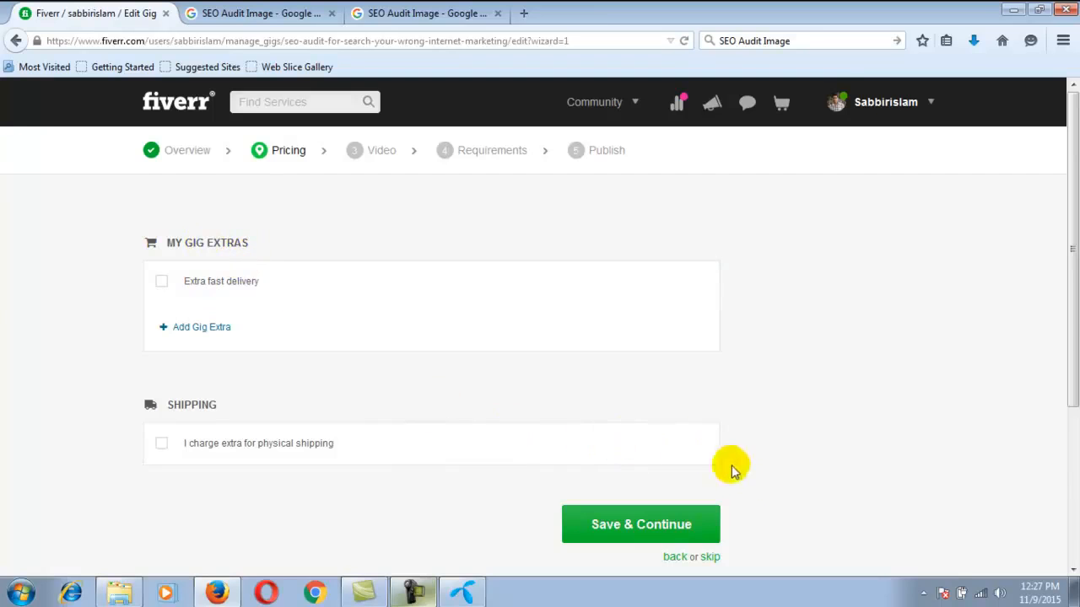
# Skip the gig's Pricing and Video stages without adding extras, shipping charges or a video
pyautogui.scroll(-2, 768, 485)
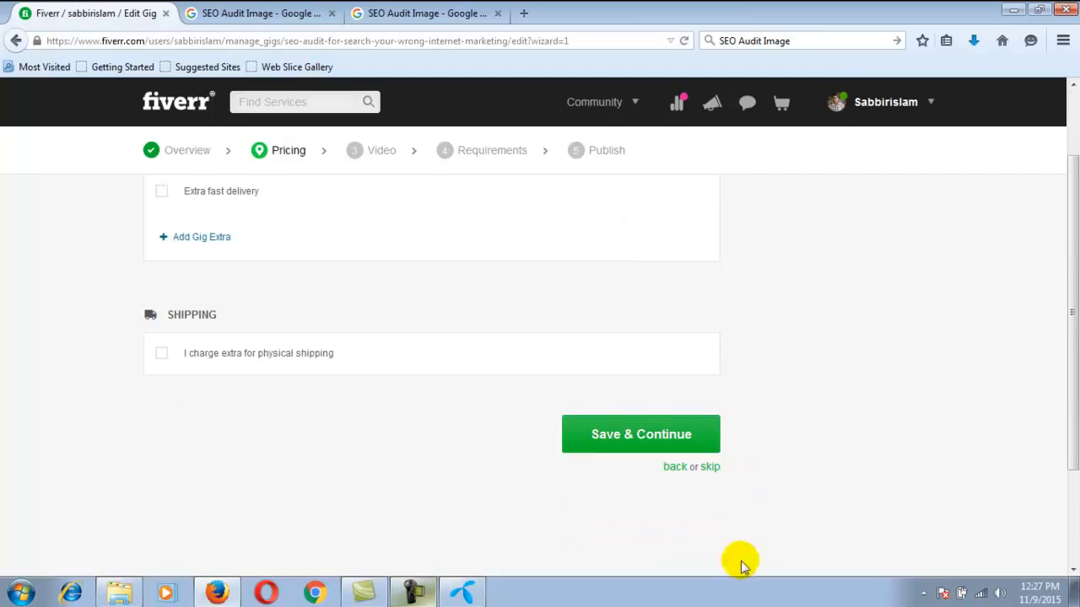
pyautogui.click(710, 467)
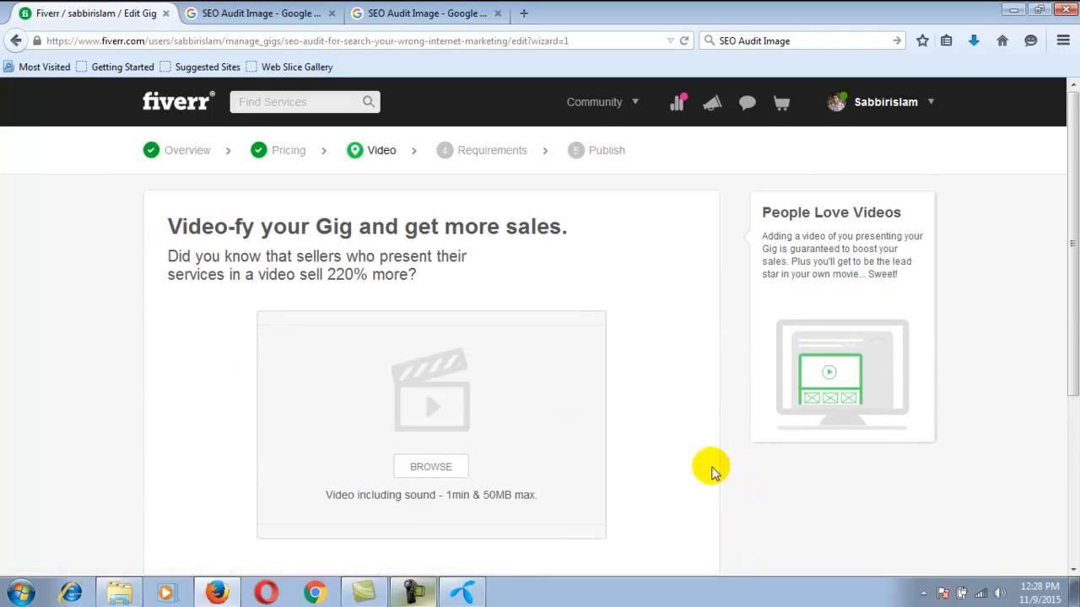
pyautogui.scroll(-2, 422, 352)
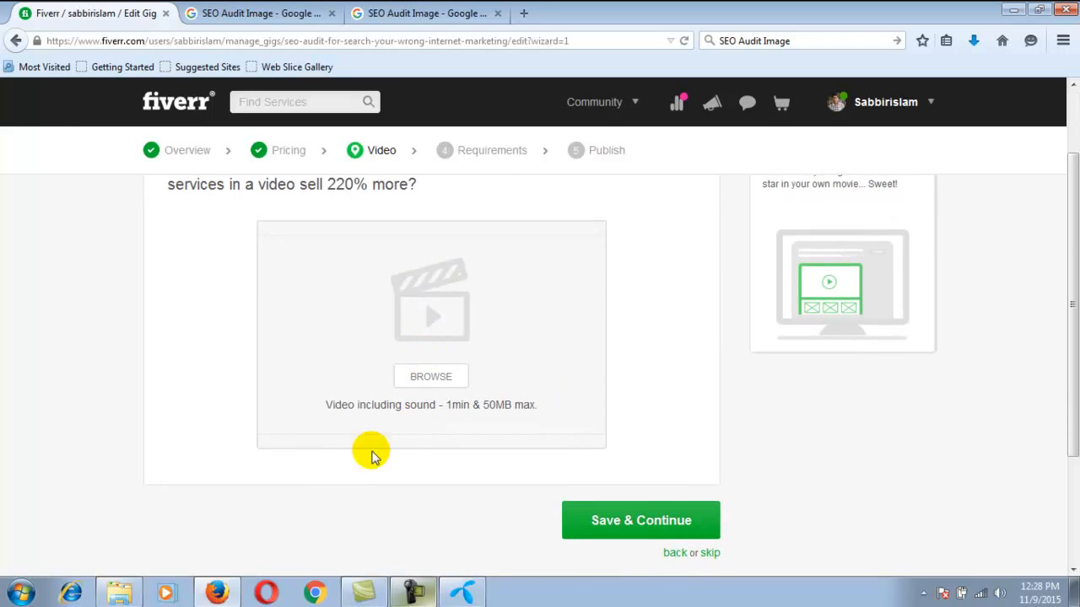
pyautogui.scroll(1, 556, 401)
pyautogui.scroll(1, 550, 405)
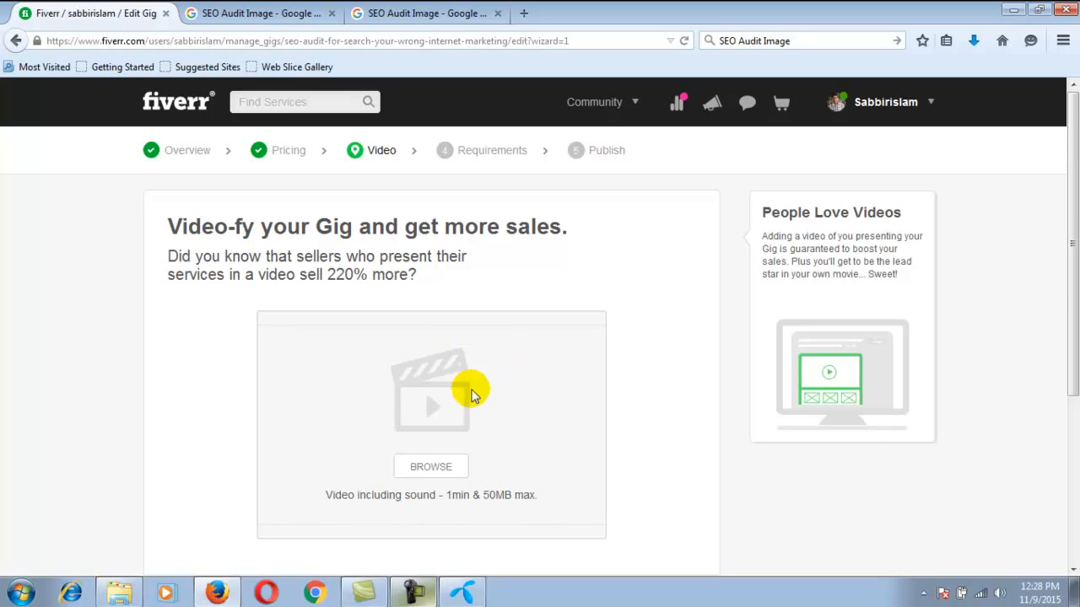
pyautogui.scroll(-2, 493, 391)
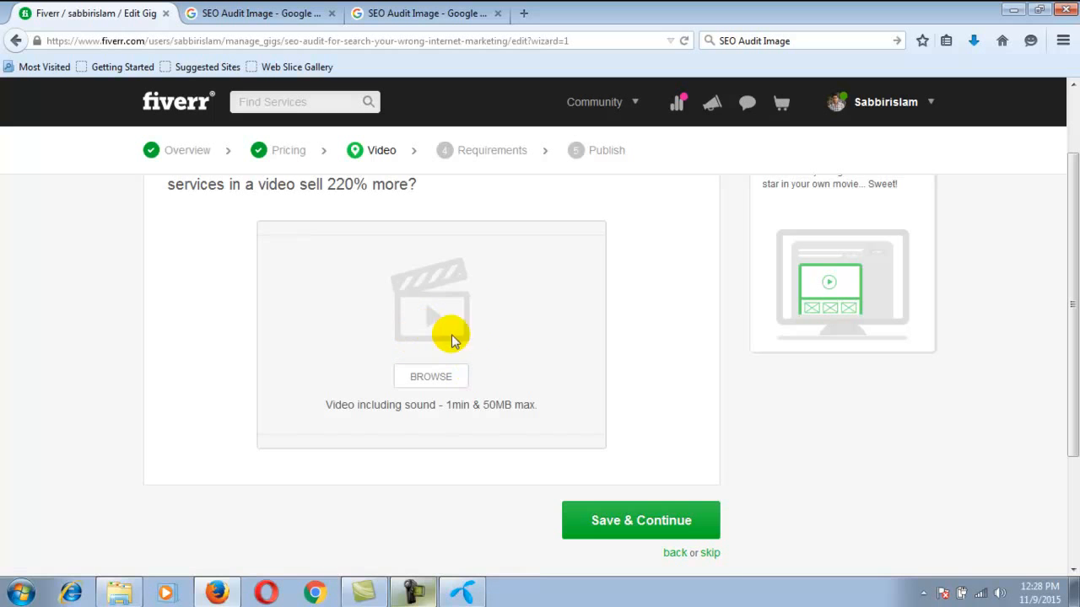
pyautogui.click(708, 554)
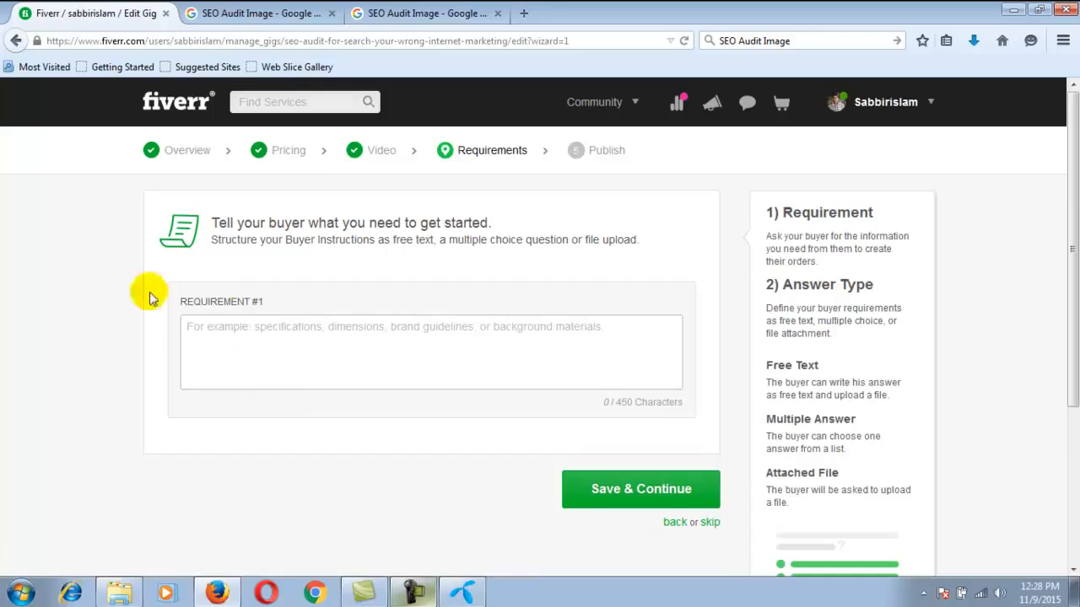
# Add a mandatory free-text buyer requirement reading "01. Your Website Address."
pyautogui.click(316, 346)
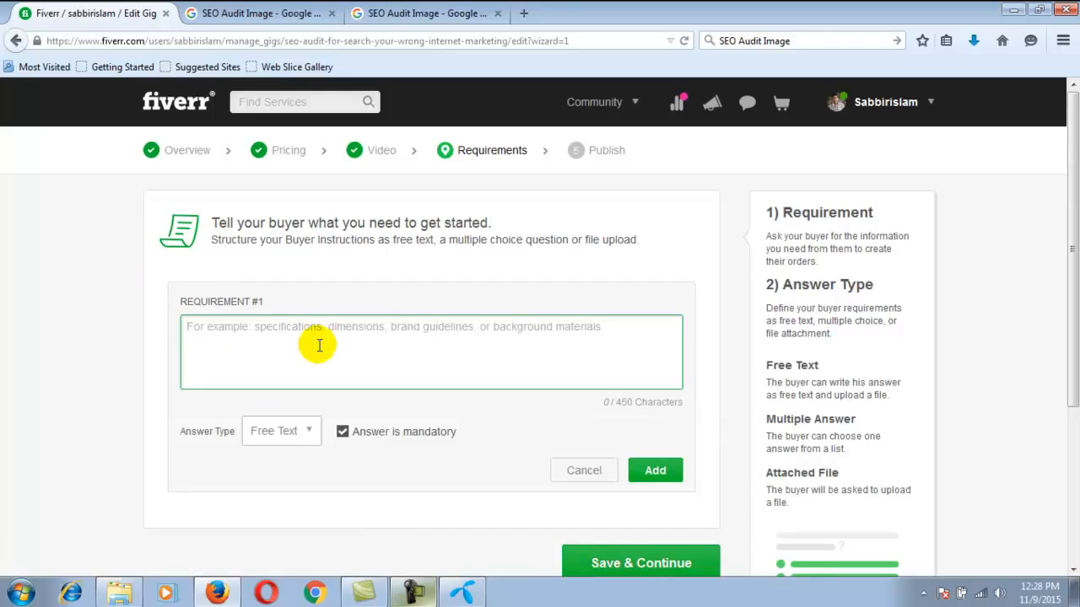
pyautogui.write('01')
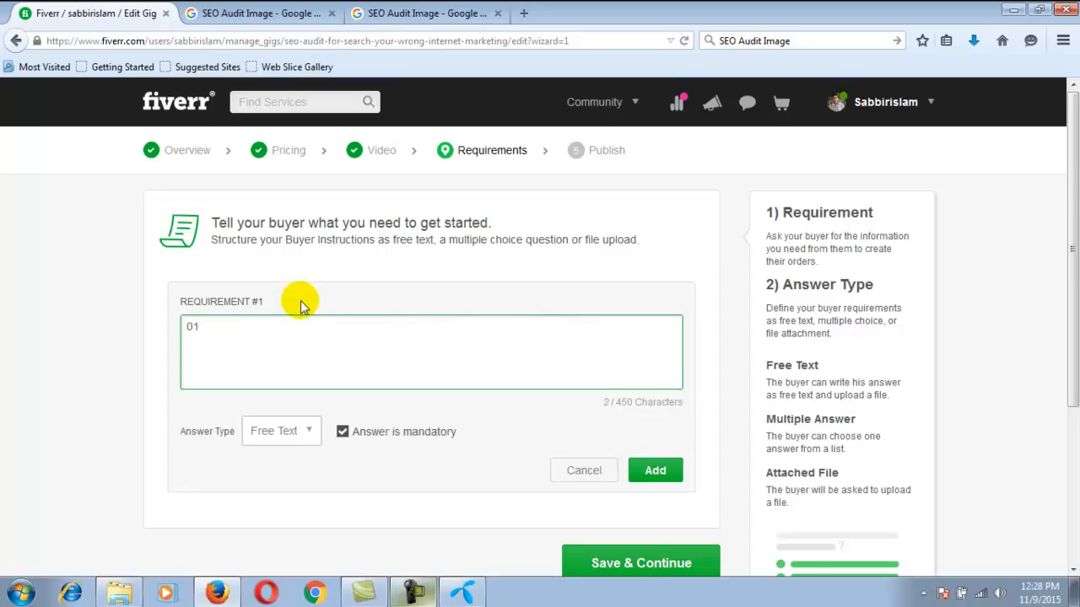
pyautogui.write('. Your Website Address.')
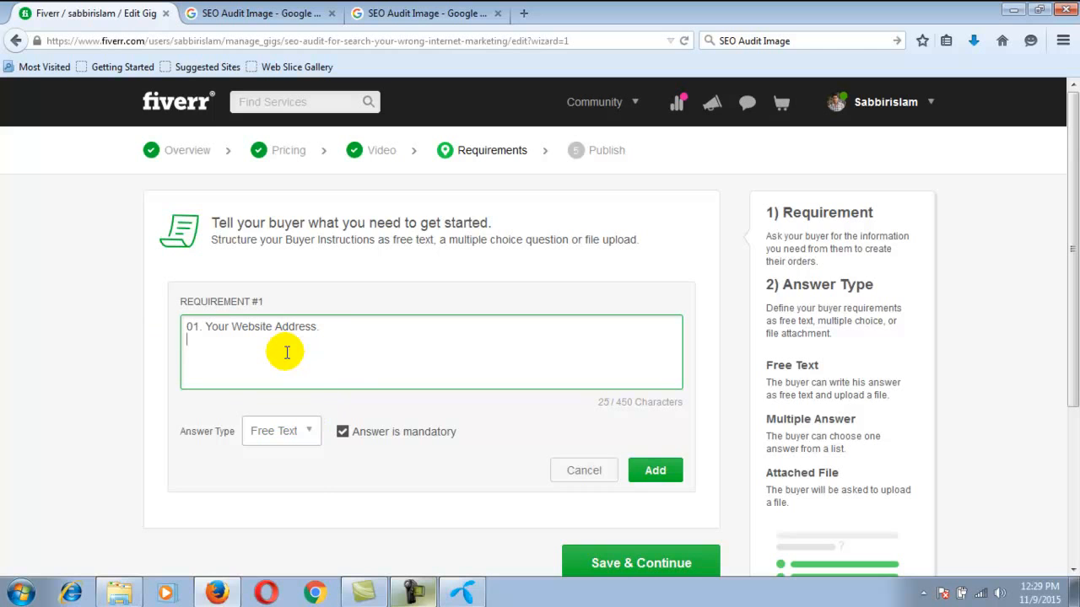
pyautogui.click(650, 477)
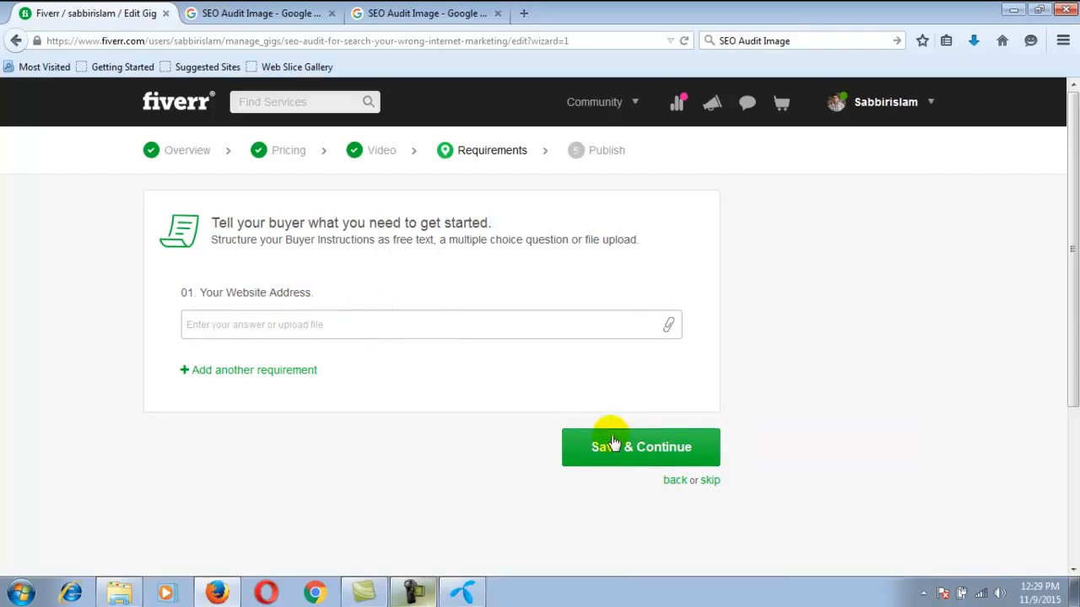
# Edit the buyer requirement to read "01.I nedd Your Website Address." and update it
pyautogui.moveTo(294, 291)
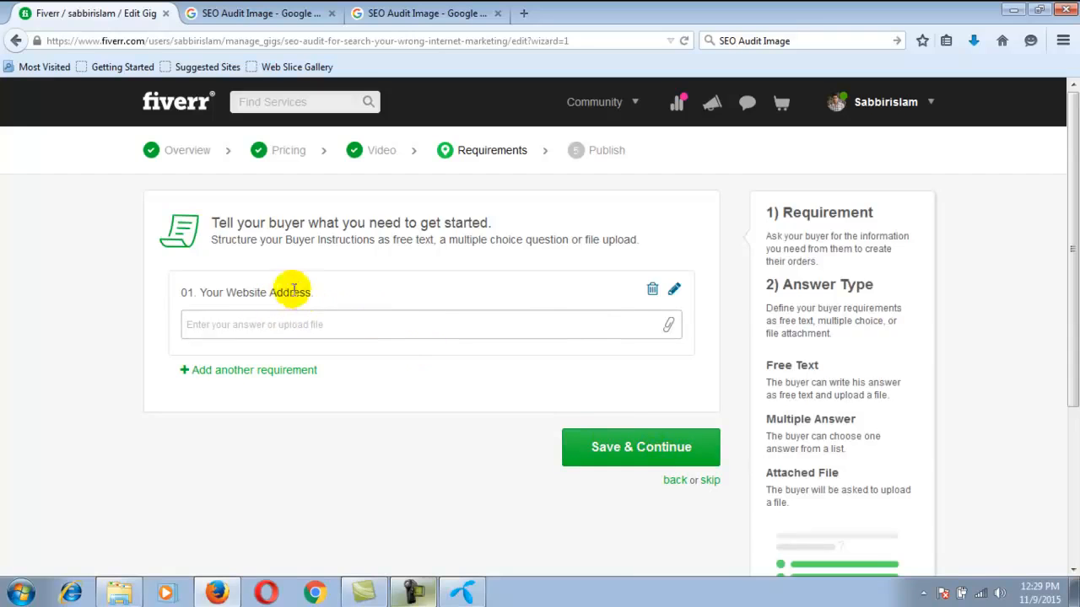
pyautogui.click(673, 291)
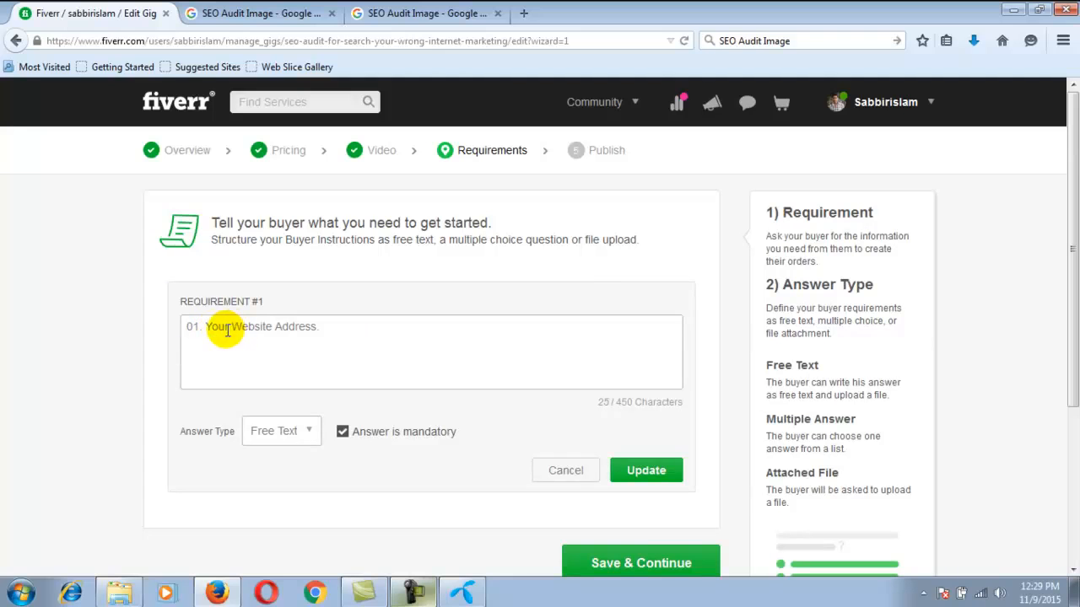
pyautogui.click(207, 329)
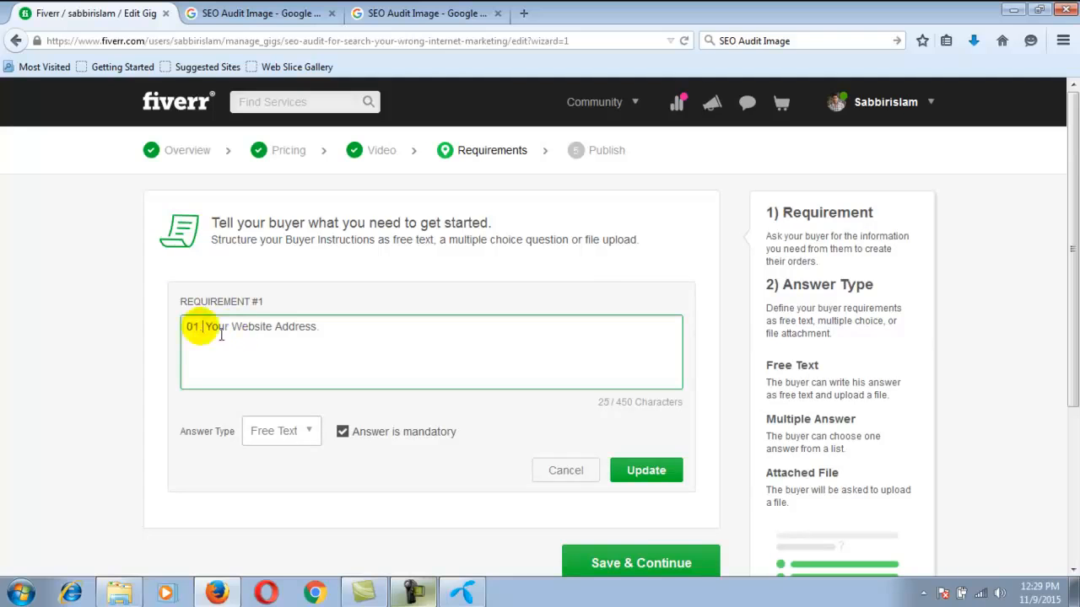
pyautogui.write('I ')
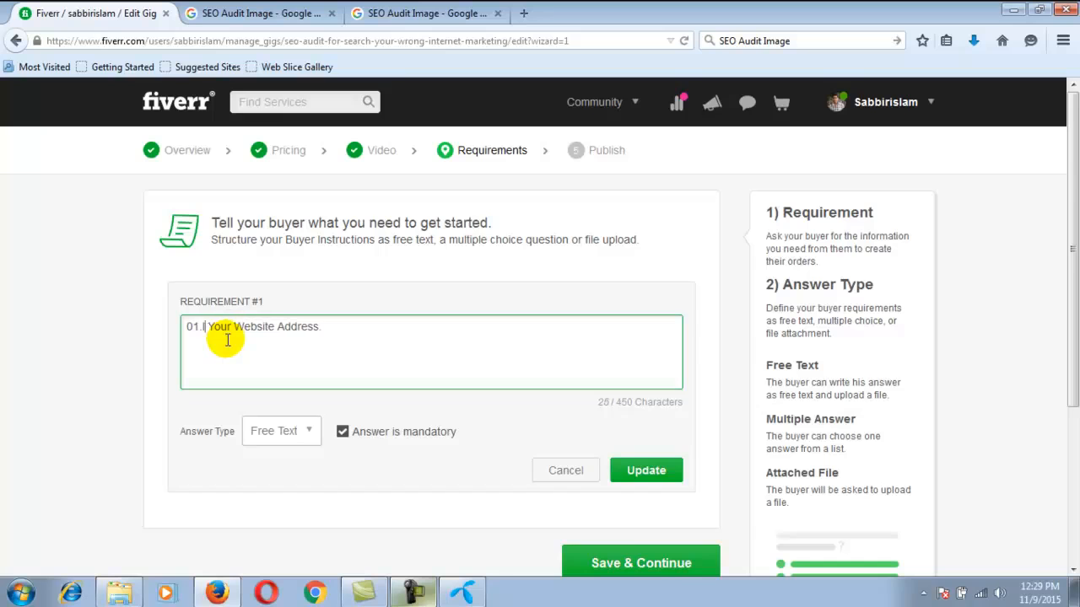
pyautogui.write('n')
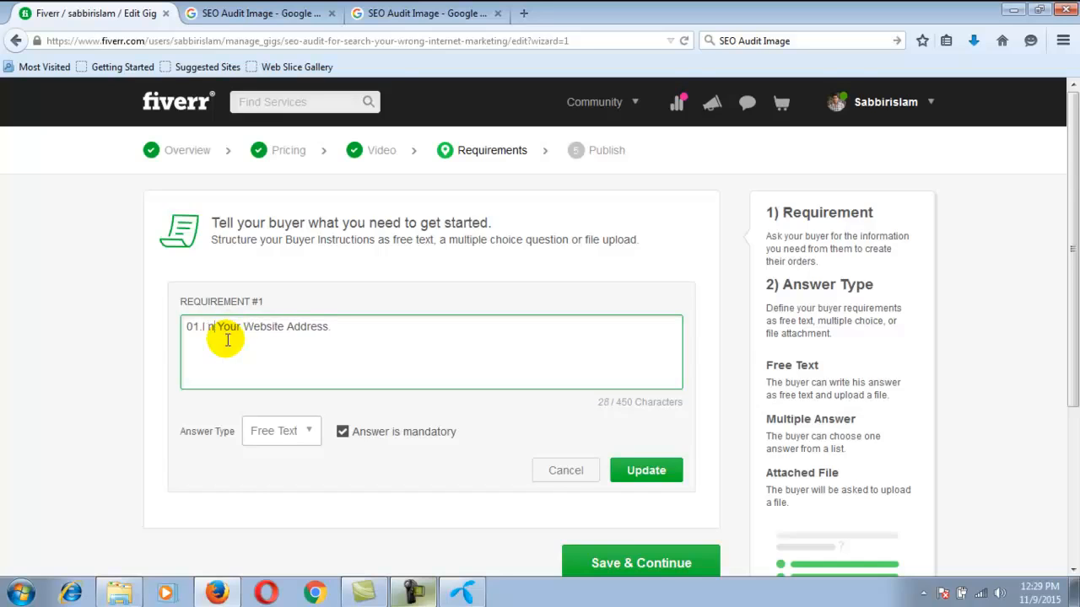
pyautogui.write('edd')
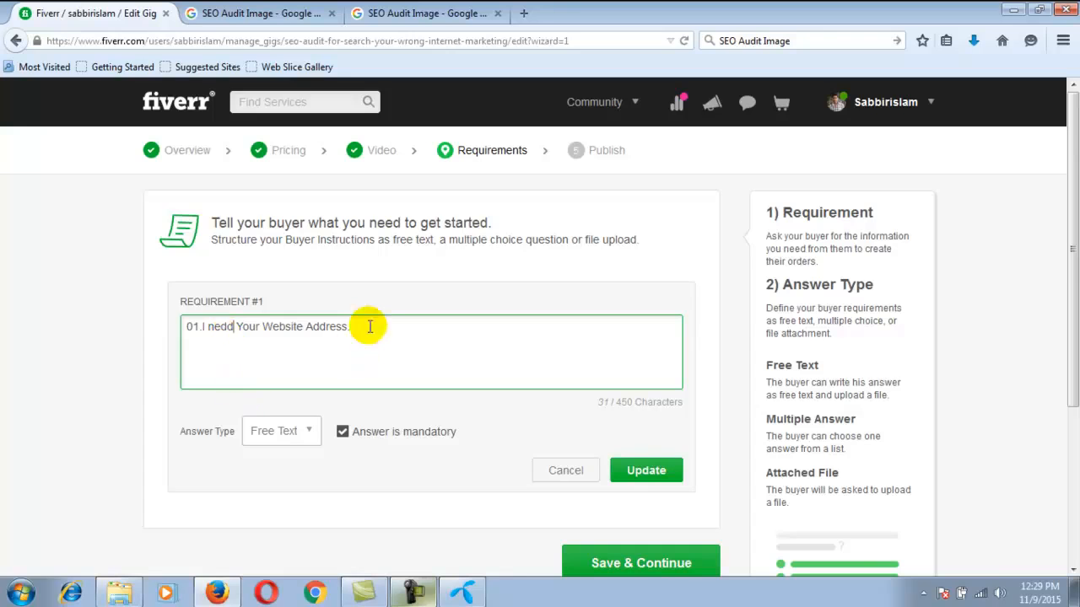
pyautogui.click(645, 474)
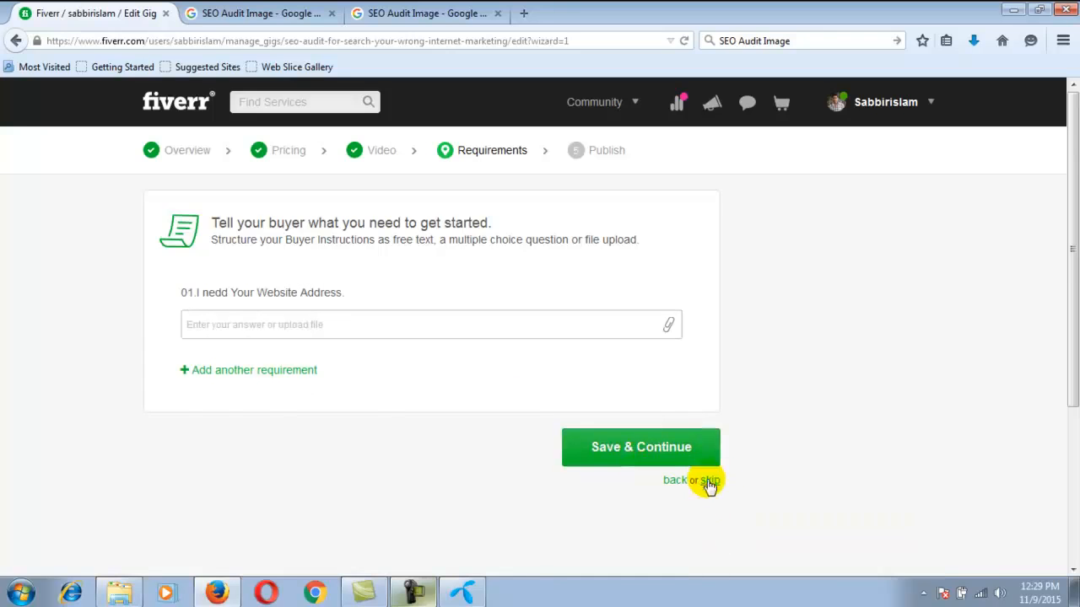
# Save the buyer requirements and publish the gig
pyautogui.click(644, 449)
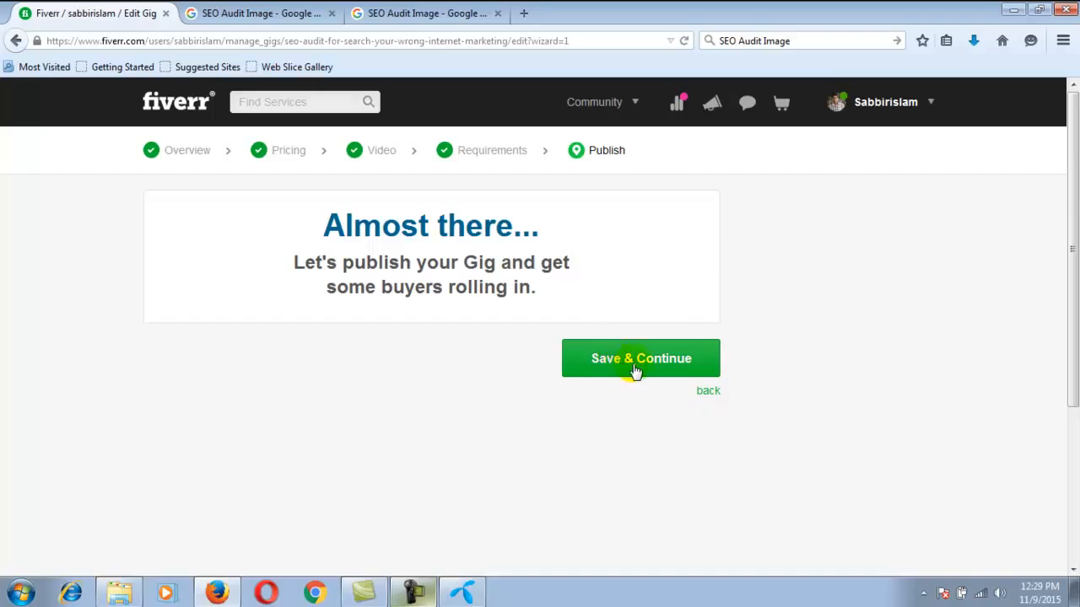
pyautogui.click(635, 369)
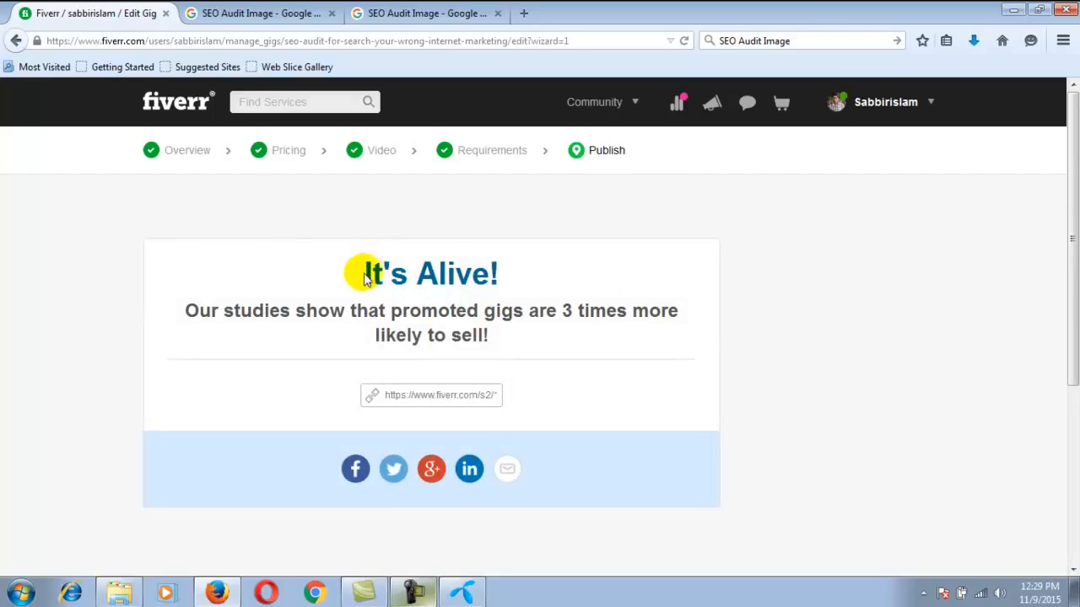
# Select the whole share link of the published gig
pyautogui.moveTo(360, 278); pyautogui.dragTo(596, 292)
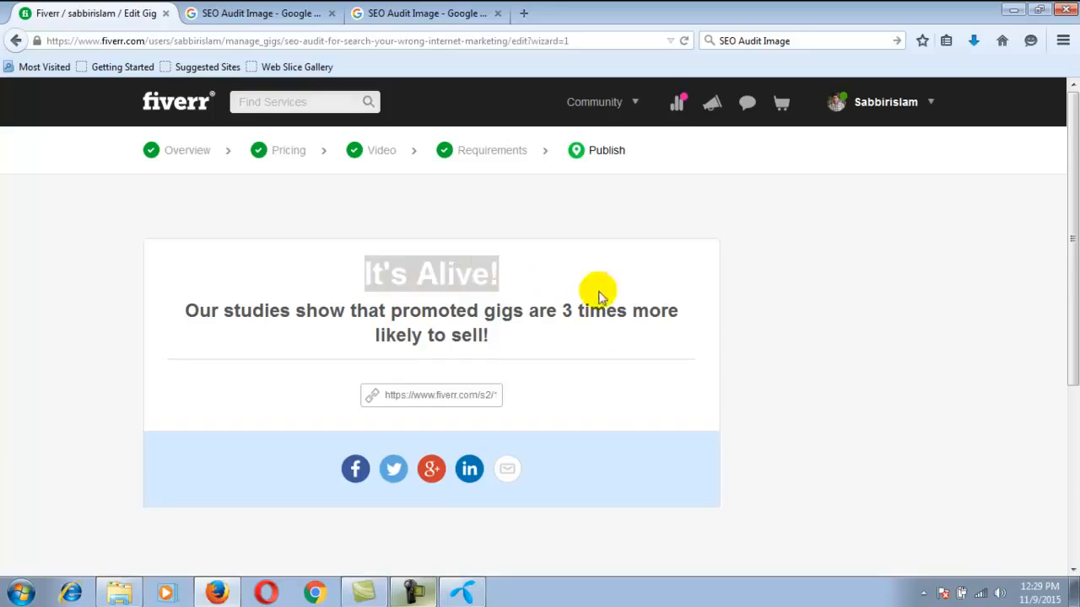
pyautogui.click(622, 399)
pyautogui.click(385, 395)
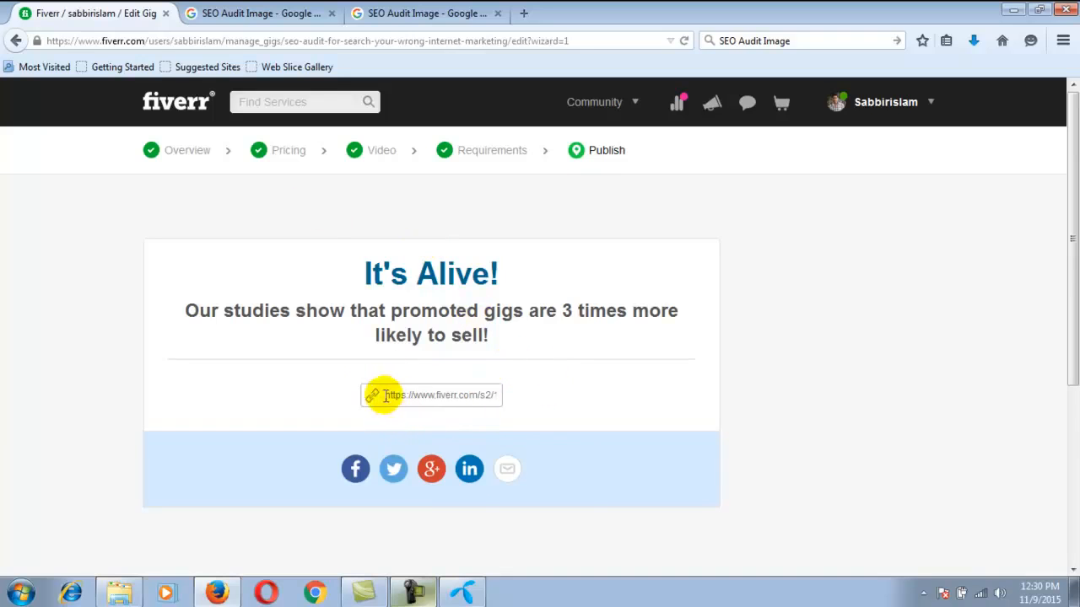
pyautogui.moveTo(384, 395); pyautogui.dragTo(542, 412)
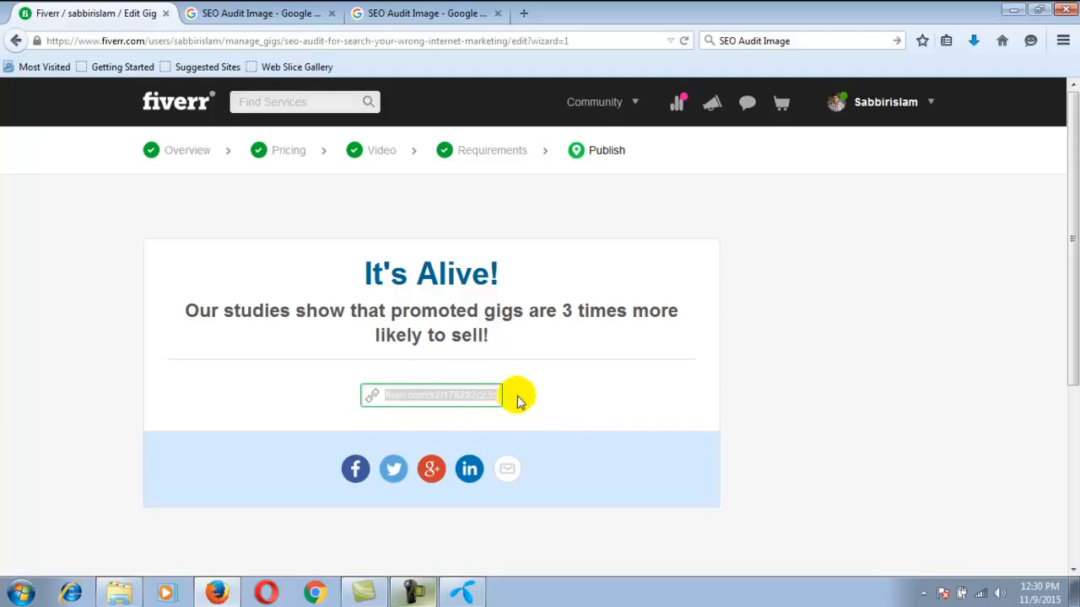